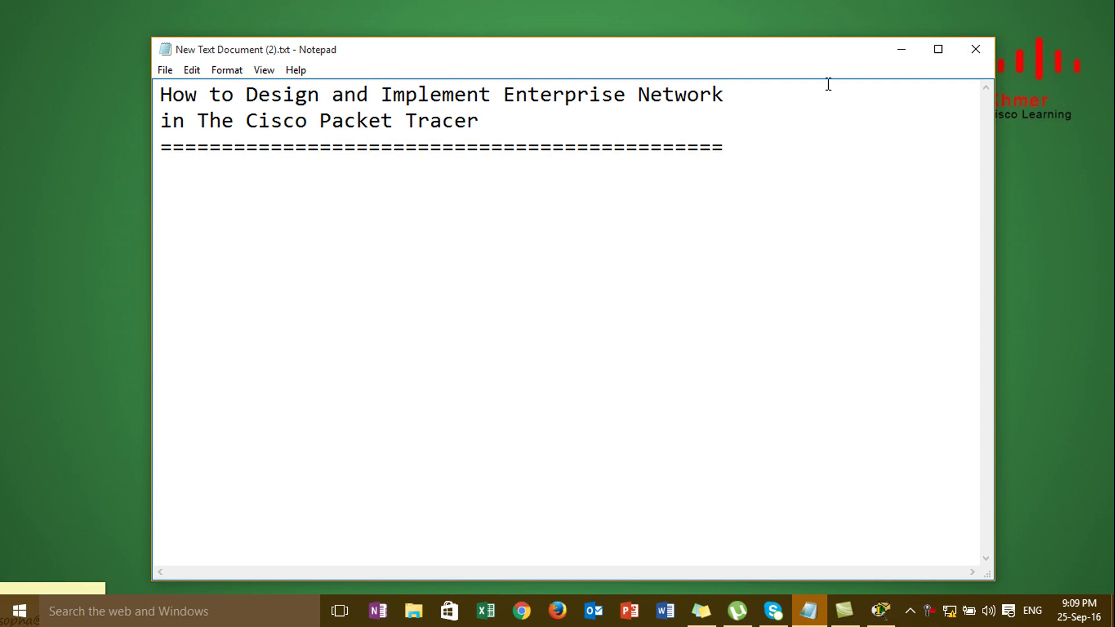
Switch to Cisco Packet Tracer and examine the enterprise network topology, its IP addressing labels and the numbered list of configuration tasks.
{"action": "left_click", "coordinate": [900, 51]}
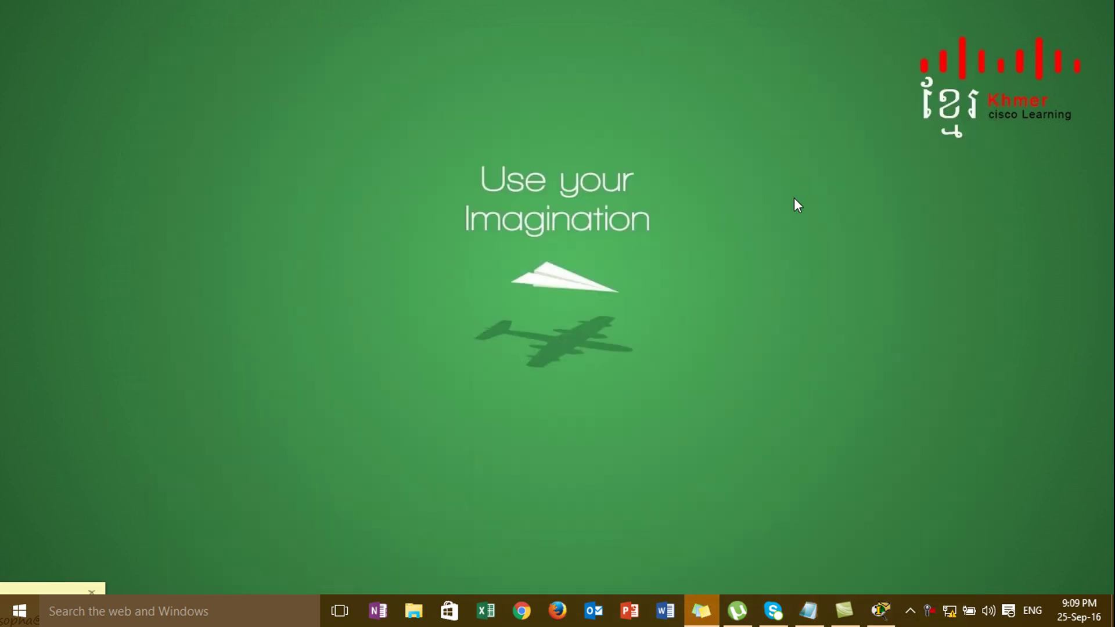
{"action": "left_click", "coordinate": [880, 610]}
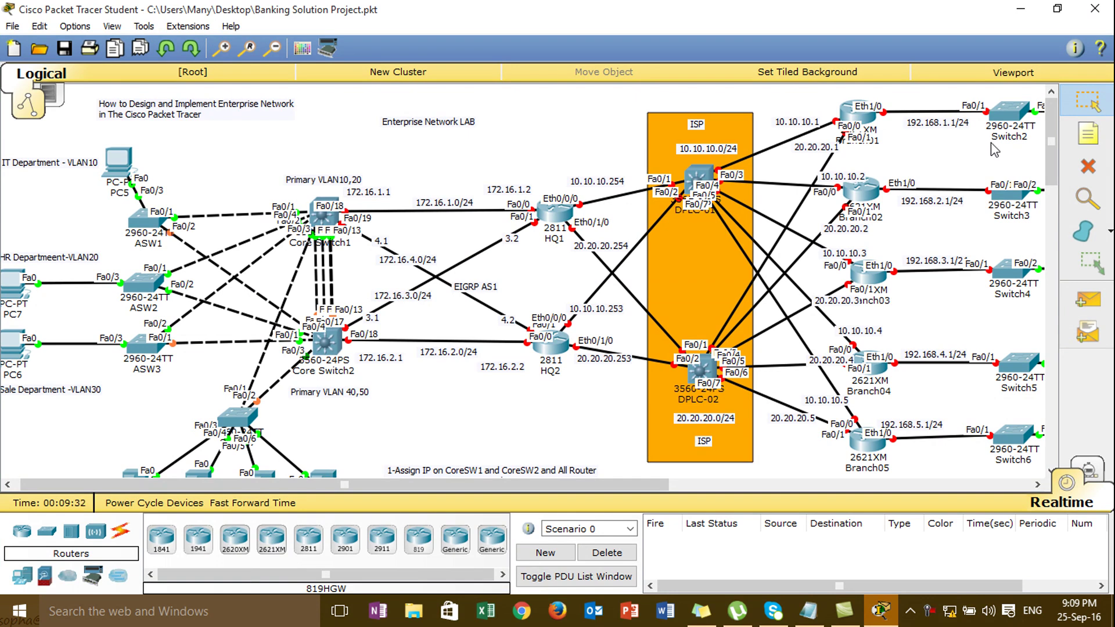
{"action": "left_click_drag", "start_coordinate": [1050, 144], "coordinate": [1051, 182]}
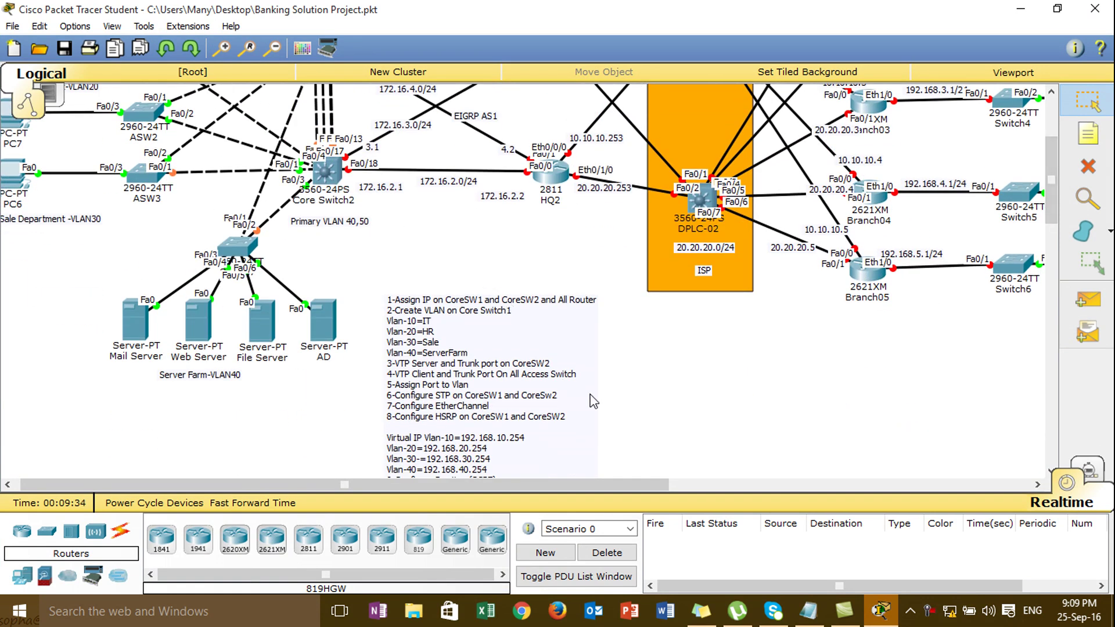
{"action": "scroll", "coordinate": [1051, 199], "scroll_direction": "down", "scroll_amount": 3}
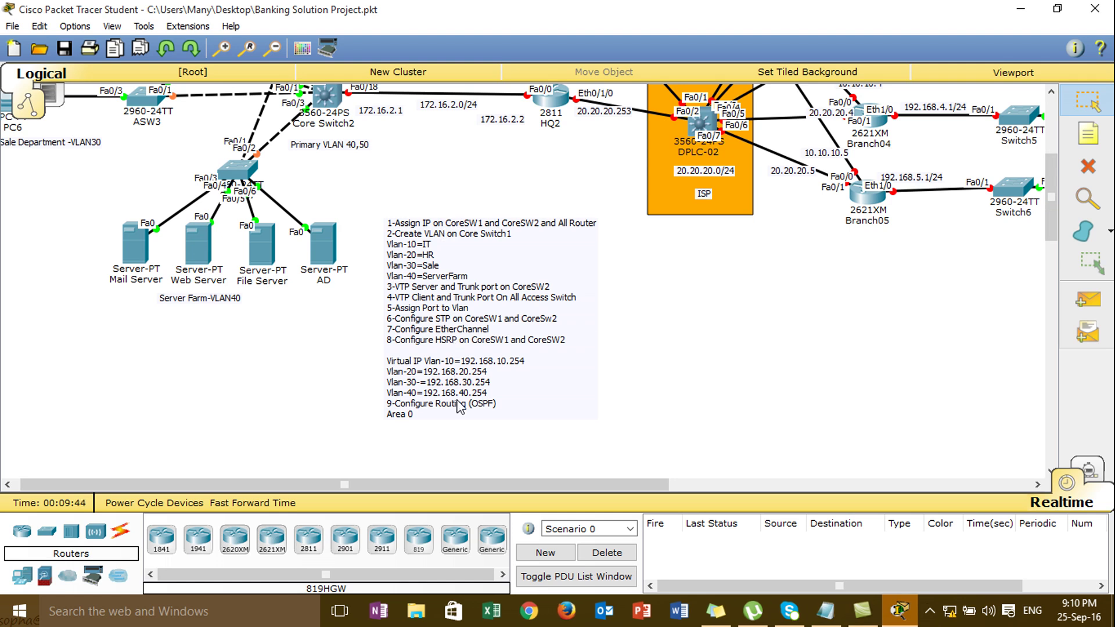
{"action": "left_click_drag", "start_coordinate": [1050, 204], "coordinate": [1050, 140]}
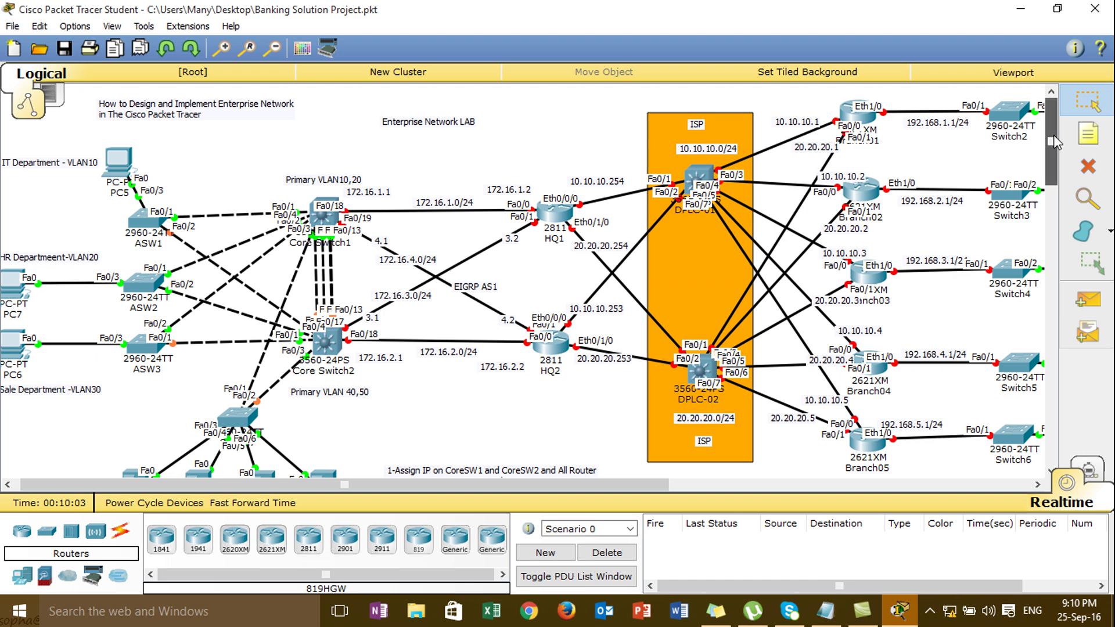
{"action": "left_click_drag", "start_coordinate": [1053, 135], "coordinate": [1053, 135]}
{"action": "mouse_move", "coordinate": [1053, 134]}
{"action": "left_mouse_down"}
{"action": "mouse_move", "coordinate": [1054, 148]}
{"action": "mouse_move", "coordinate": [1053, 128]}
{"action": "left_mouse_up"}
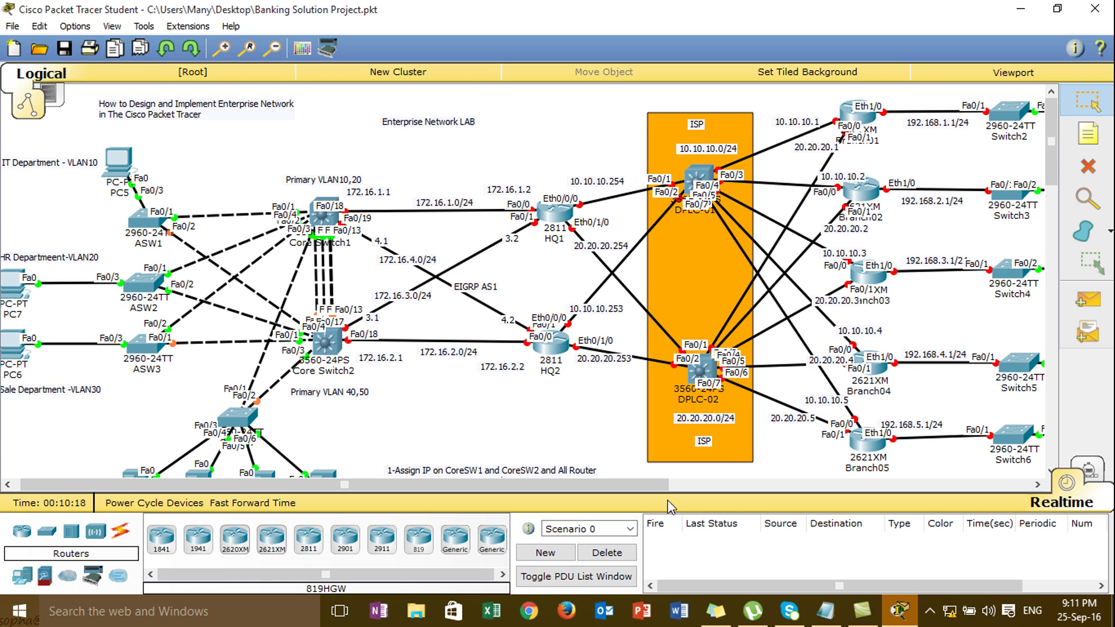
{"action": "left_click_drag", "start_coordinate": [643, 486], "coordinate": [705, 491]}
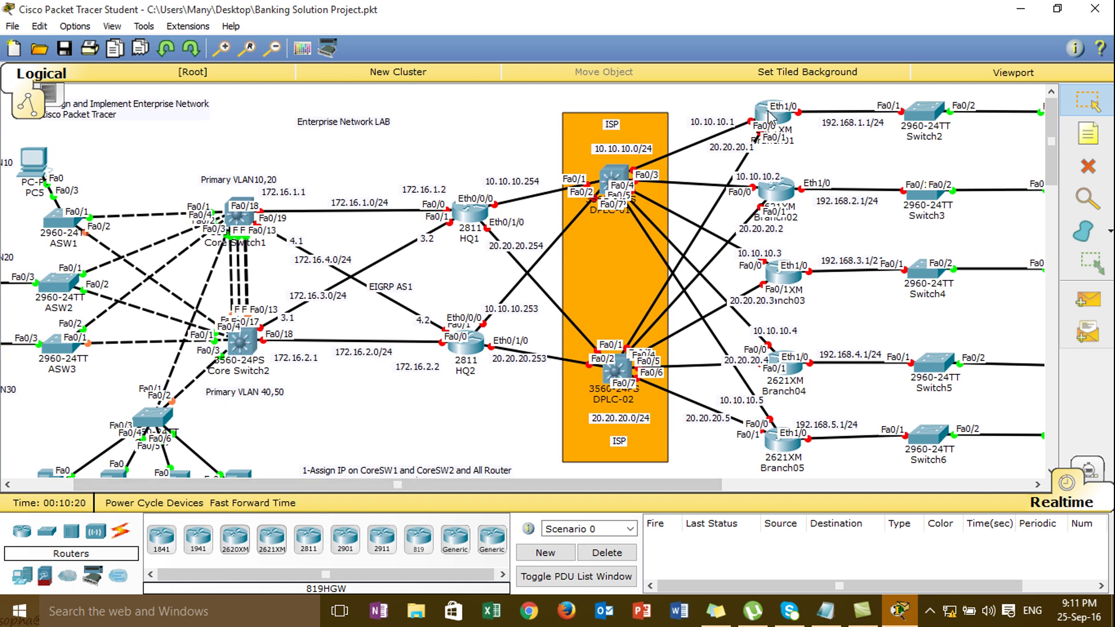
{"action": "mouse_move", "coordinate": [769, 114]}
{"action": "left_click_drag", "start_coordinate": [397, 486], "coordinate": [339, 479]}
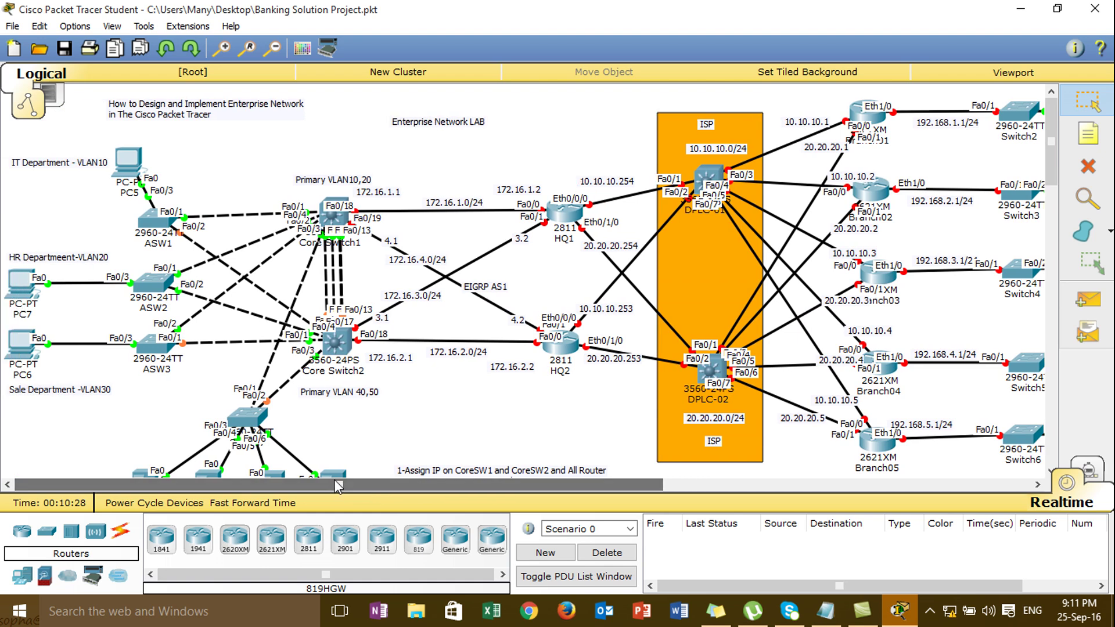
{"action": "left_click_drag", "start_coordinate": [1050, 137], "coordinate": [1050, 141]}
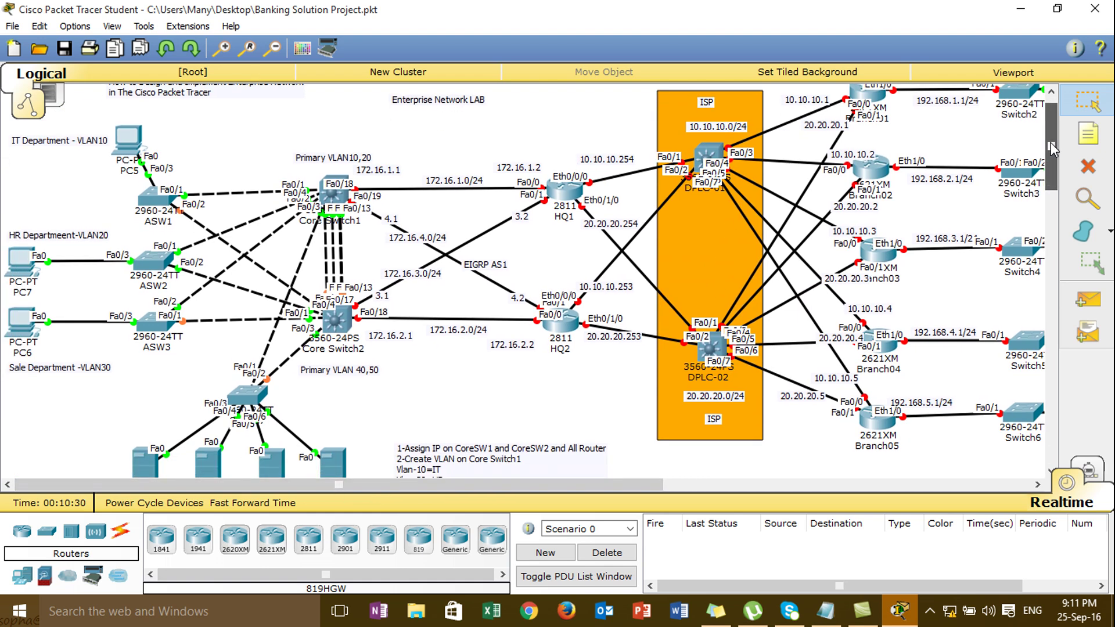
{"action": "left_click_drag", "start_coordinate": [1050, 142], "coordinate": [1054, 164]}
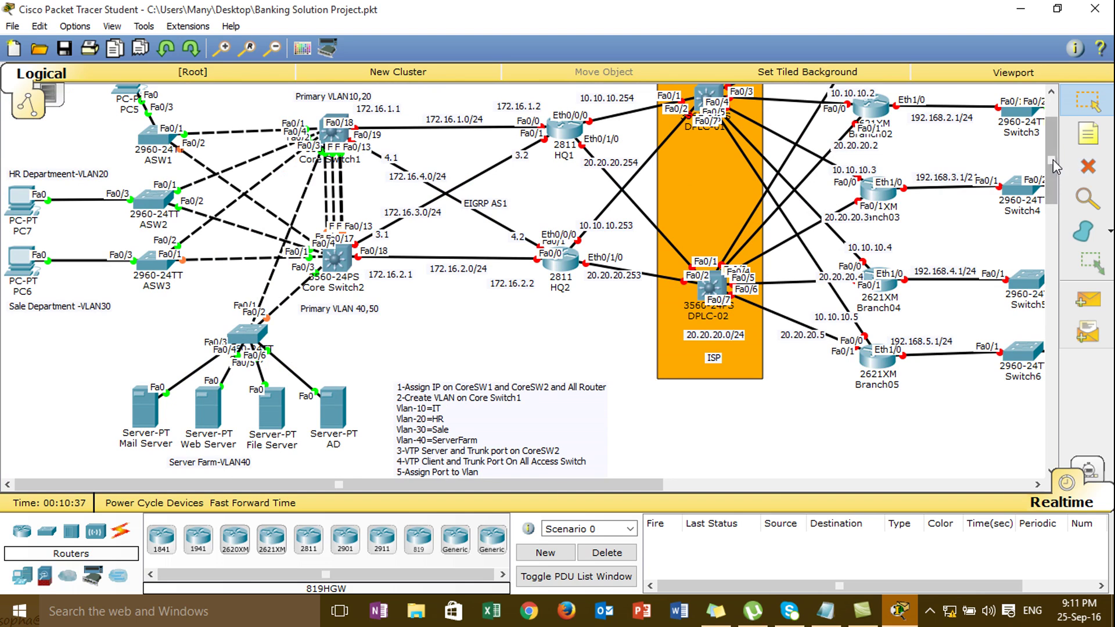
{"action": "left_click_drag", "start_coordinate": [1053, 159], "coordinate": [1057, 193]}
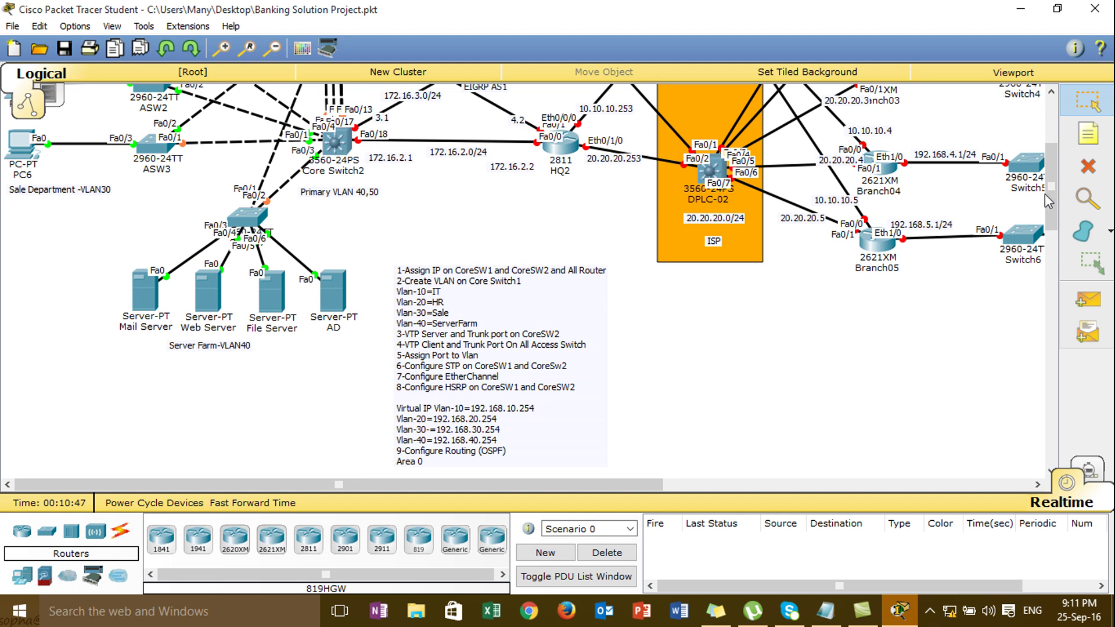
{"action": "left_click_drag", "start_coordinate": [1048, 200], "coordinate": [1045, 159]}
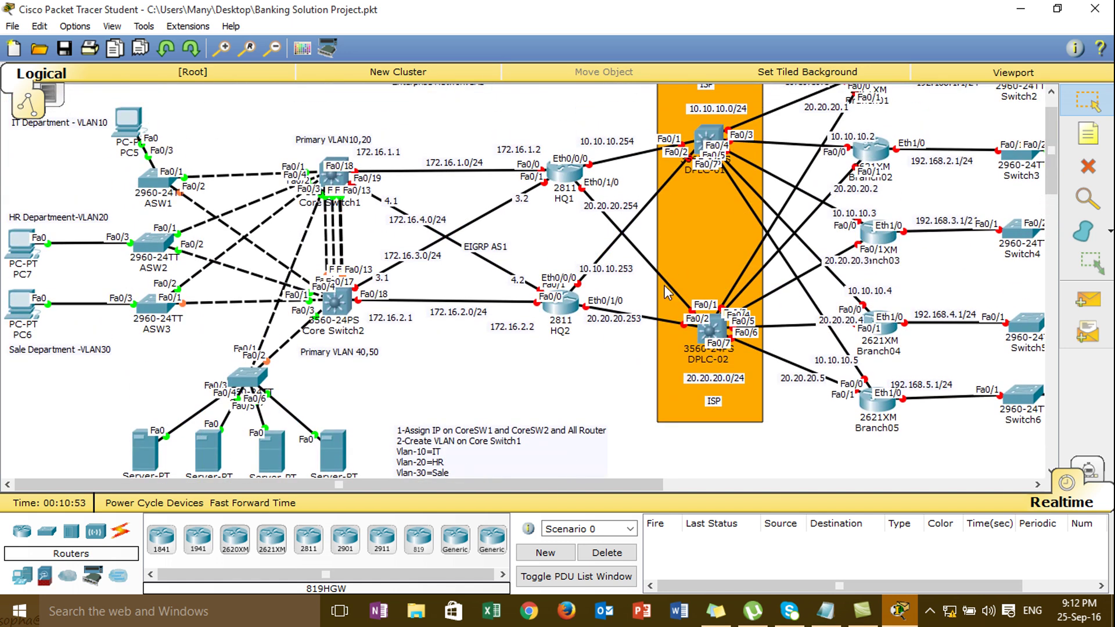
Open the command line of Core Switch1, with its window moved clear of the core part of the topology.
{"action": "left_click", "coordinate": [343, 178]}
{"action": "left_click_drag", "start_coordinate": [499, 107], "coordinate": [807, 58]}
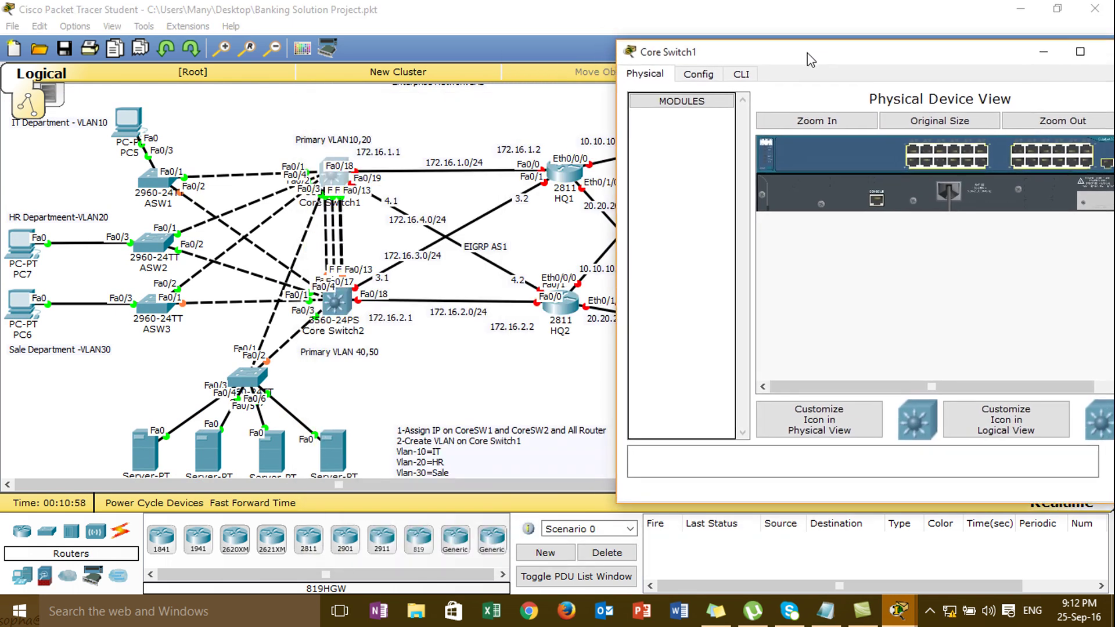
{"action": "left_click", "coordinate": [736, 76]}
{"action": "key", "text": "Return"}
{"action": "key", "text": "Return"}
{"action": "key", "text": "Return"}
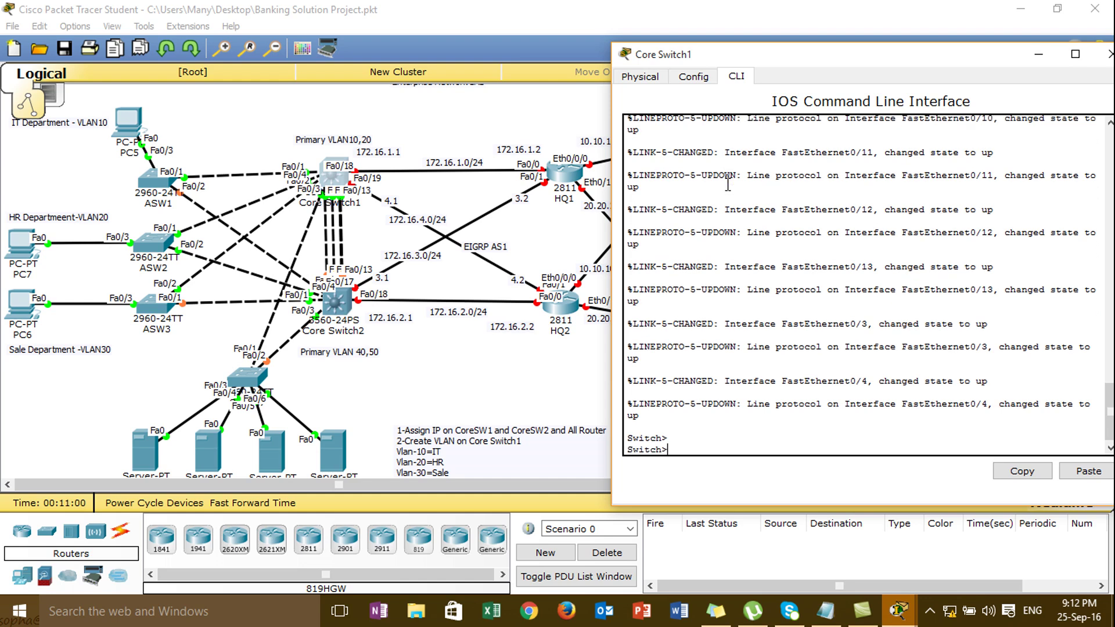
{"action": "type", "text": "ne"}
{"action": "key", "text": "Tab"}
{"action": "key", "text": "Return"}
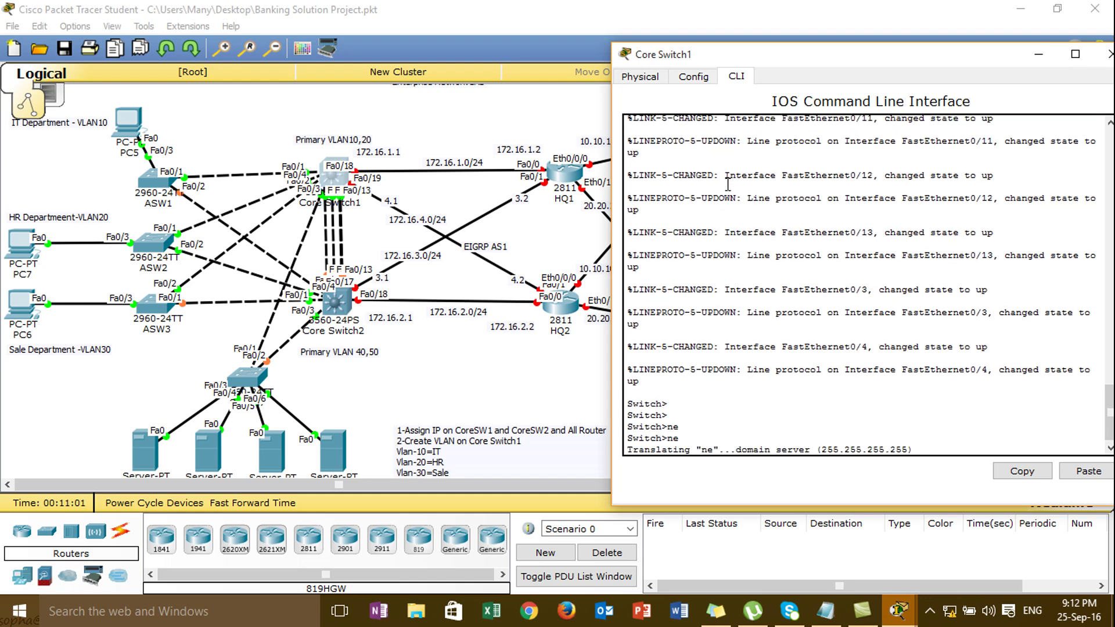
{"action": "key", "text": "ctrl+shift+6"}
{"action": "key", "text": "Return"}
{"action": "key", "text": "Return"}
Enter privileged mode with enable and global configuration mode with configure terminal on Core Switch1.
{"action": "type", "text": "en"}
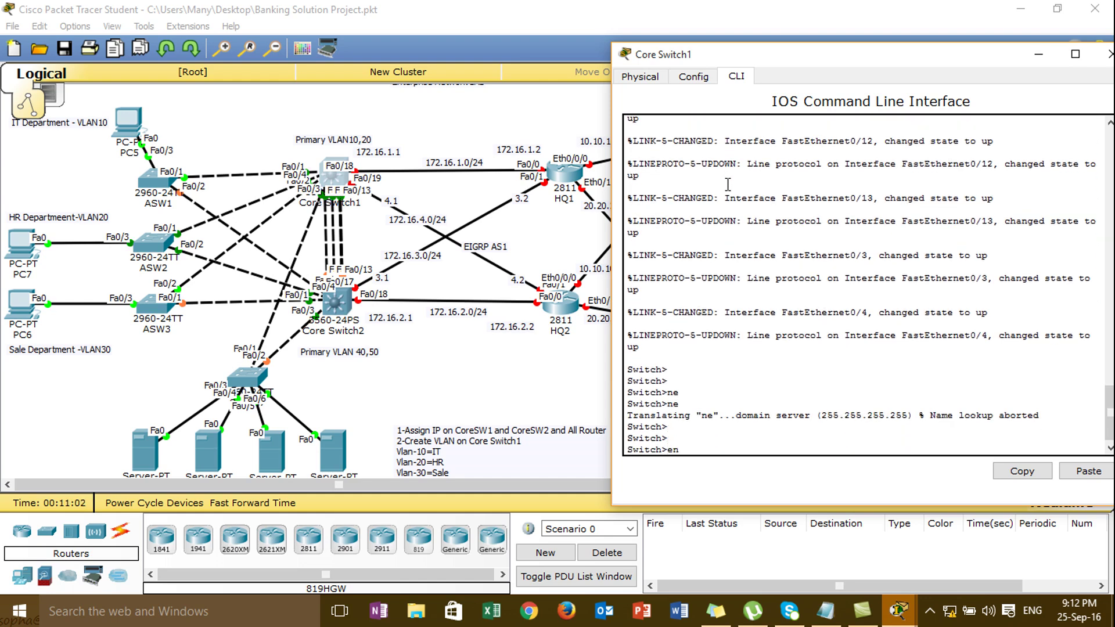
{"action": "key", "text": "Tab"}
{"action": "key", "text": "Return"}
{"action": "type", "text": "conf"}
{"action": "key", "text": "Tab"}
{"action": "type", "text": "t"}
{"action": "key", "text": "Tab"}
{"action": "key", "text": "Return"}
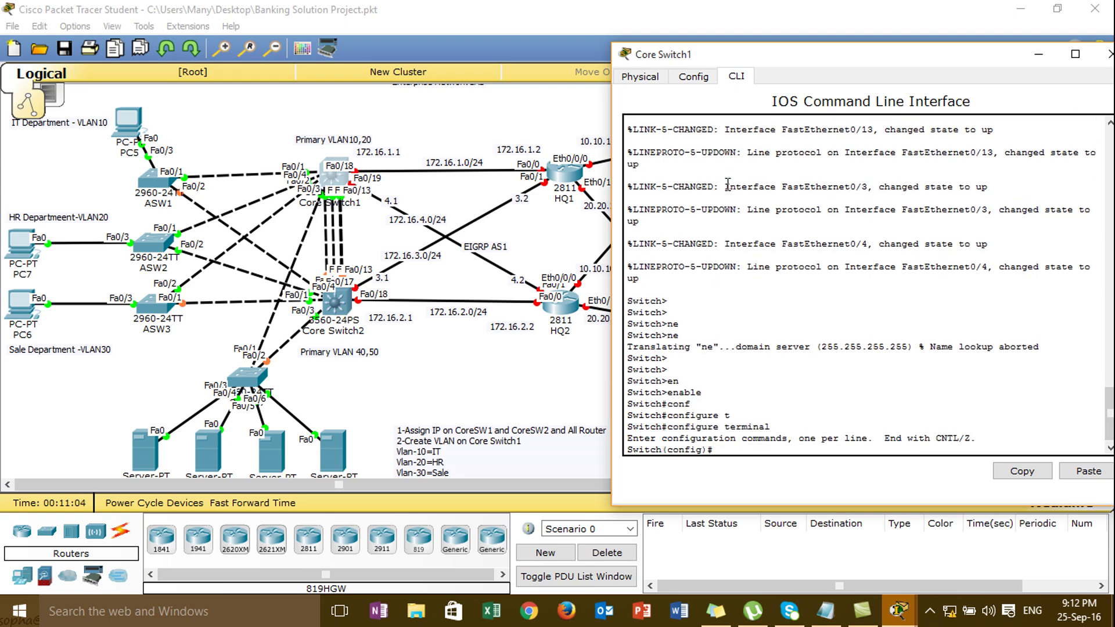
Set the hostname of Core Switch1 to CoreSW1.
{"action": "type", "text": "hos"}
{"action": "key", "text": "Tab"}
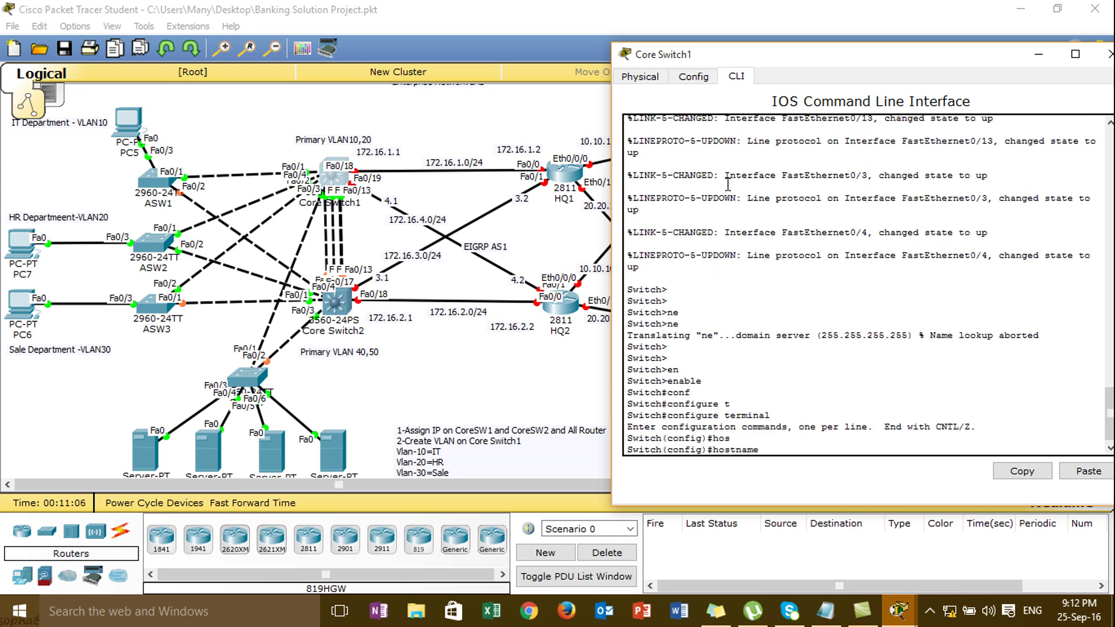
{"action": "type", "text": "CO"}
{"action": "key", "text": "BackSpace"}
{"action": "key", "text": "BackSpace"}
{"action": "type", "text": "SW1"}
{"action": "key", "text": "Return"}
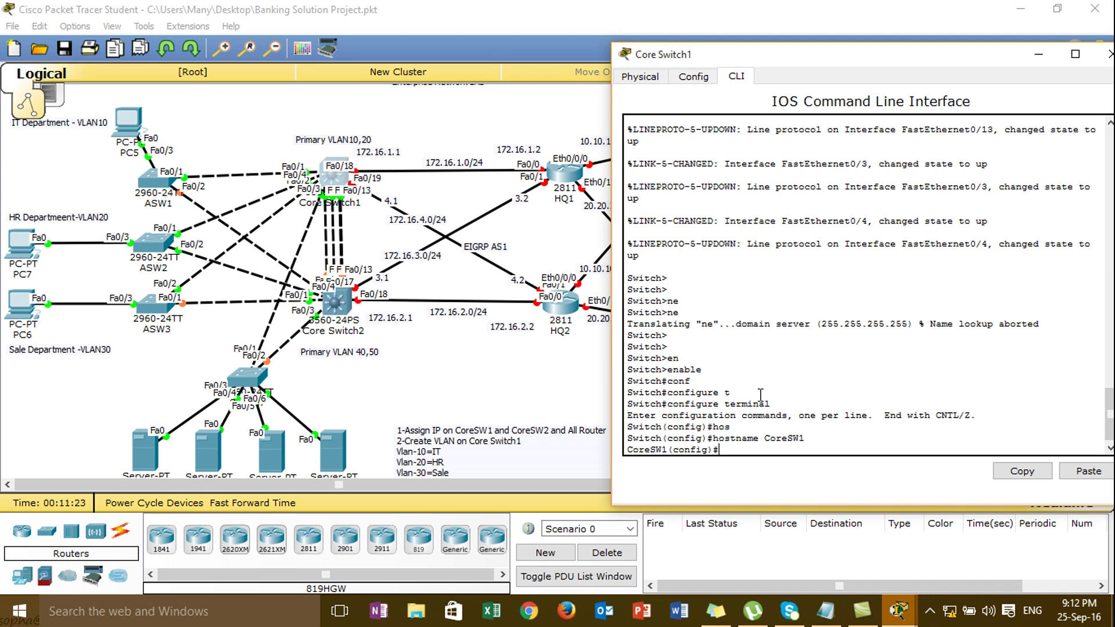
Make interface f0/18 on CoreSW1 a routed port with no switchport.
{"action": "type", "text": "nt f0/18"}
{"action": "key", "text": "Return"}
{"action": "key", "text": "Return"}
{"action": "key", "text": "Return"}
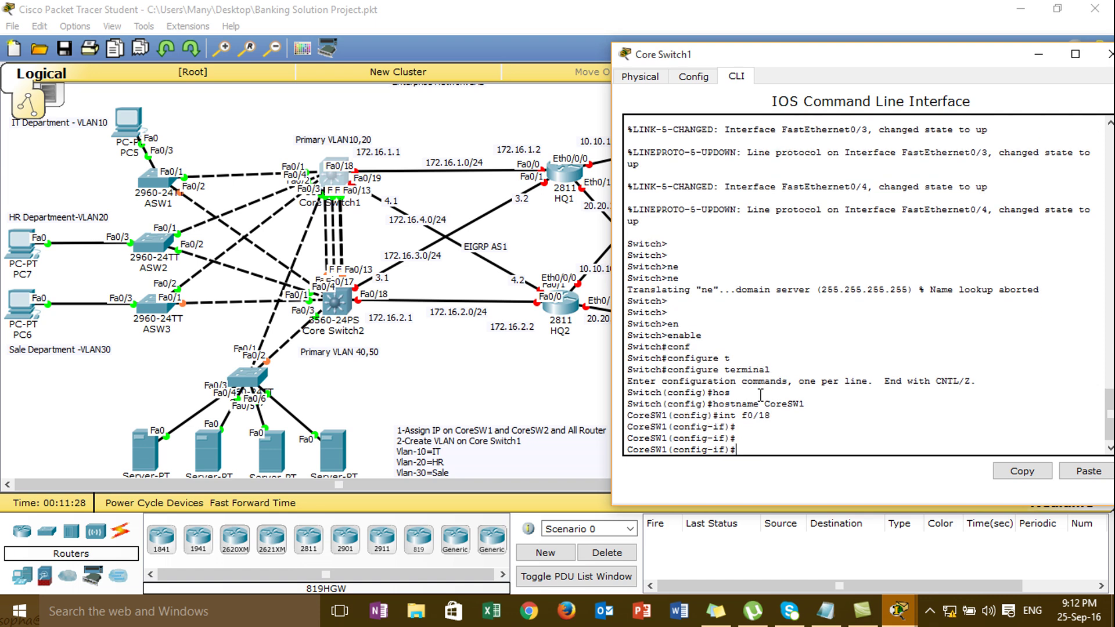
{"action": "type", "text": "no w"}
{"action": "key", "text": "BackSpace"}
{"action": "key", "text": "Tab"}
{"action": "key", "text": "Return"}
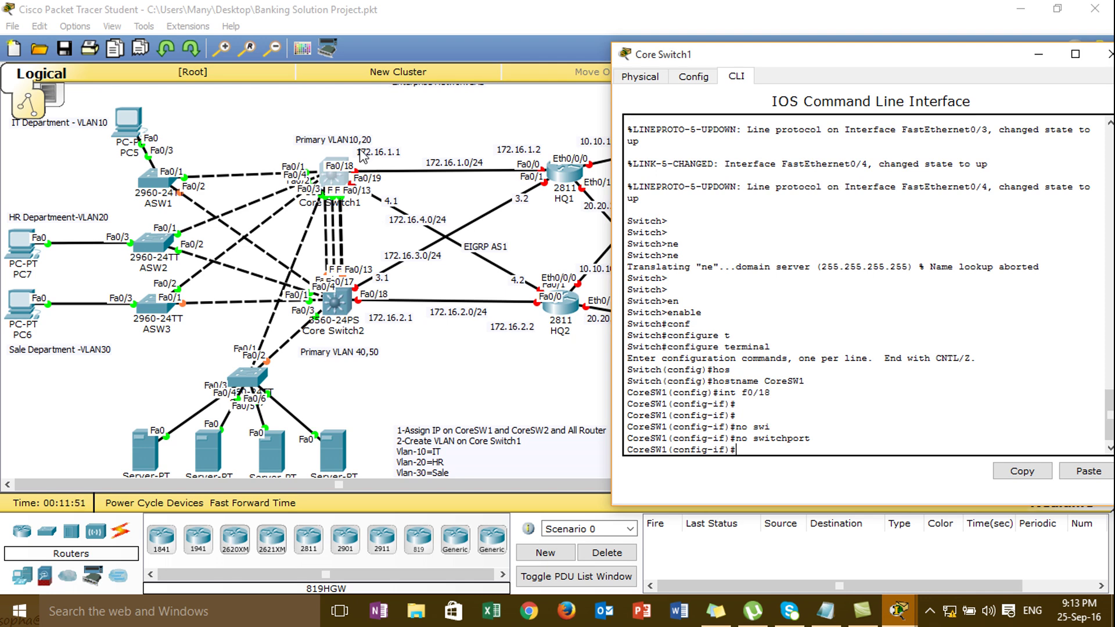
Assign IP address 172.16.1.1 with mask 255.255.255.0 to interface f0/18 on CoreSW1.
{"action": "type", "text": "ip add"}
{"action": "key", "text": "Tab"}
{"action": "type", "text": "172.16"}
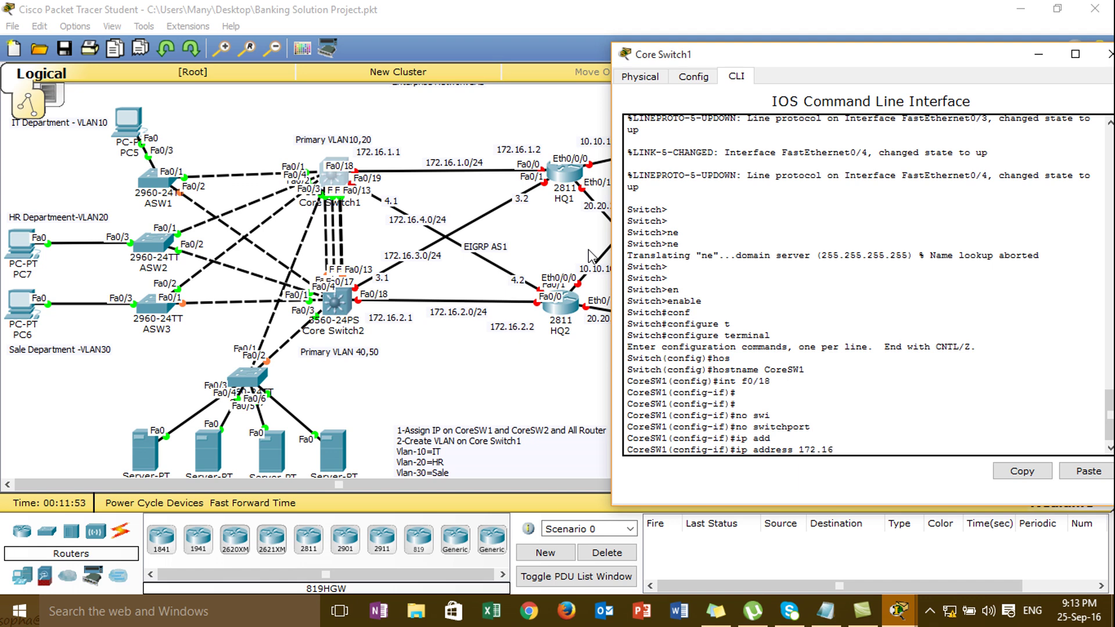
{"action": "type", "text": ".1.1 255.255.255.0"}
{"action": "key", "text": "Return"}
Enable interface f0/18 on CoreSW1 with no shutdown.
{"action": "type", "text": "nno"}
{"action": "key", "text": "BackSpace"}
{"action": "key", "text": "BackSpace"}
{"action": "type", "text": "o hs"}
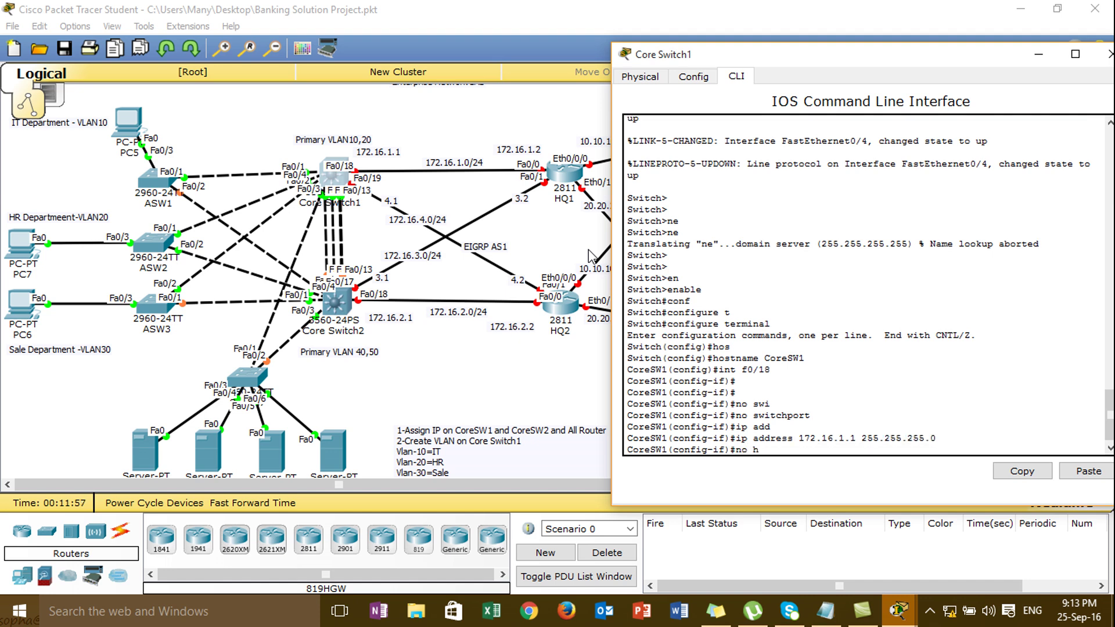
{"action": "key", "text": "Return"}
{"action": "type", "text": "no s"}
{"action": "key", "text": "Return"}
{"action": "type", "text": "no s"}
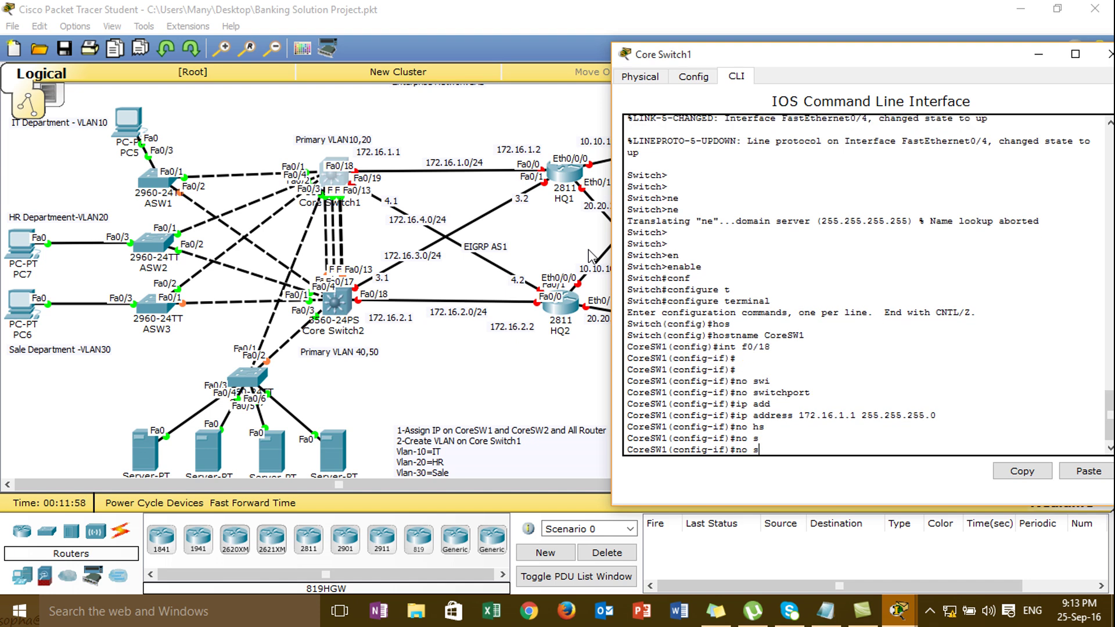
{"action": "type", "text": "h"}
{"action": "key", "text": "Tab"}
{"action": "key", "text": "Return"}
{"action": "key", "text": "Return"}
{"action": "key", "text": "Return"}
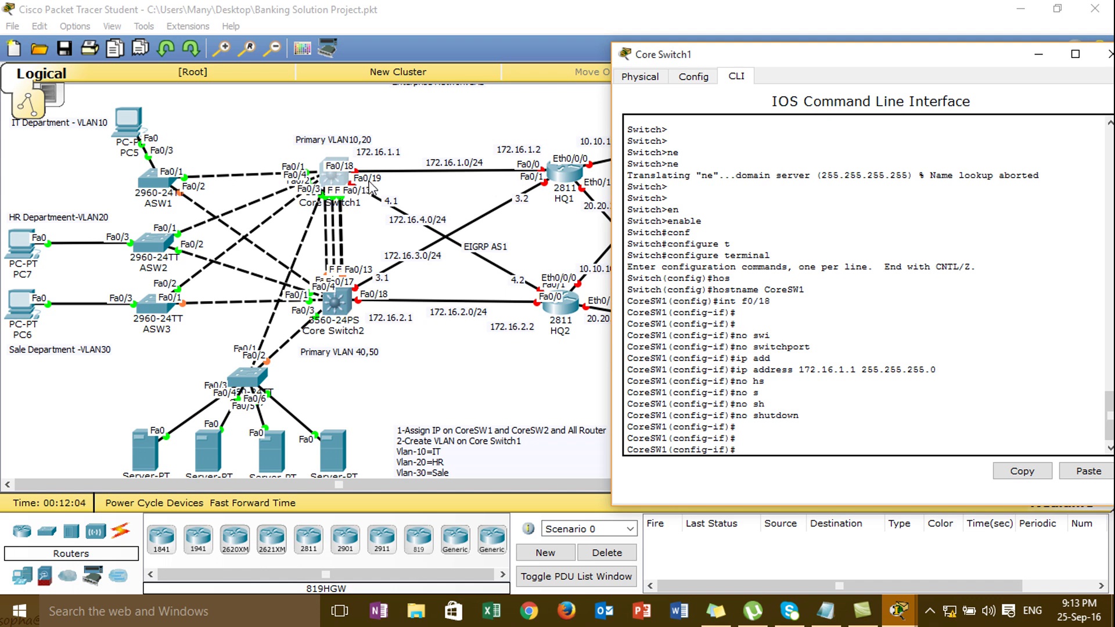
Make interface f0/19 on CoreSW1 a routed port with no switchport.
{"action": "type", "text": "int f0/19"}
{"action": "key", "text": "Return"}
{"action": "type", "text": "no"}
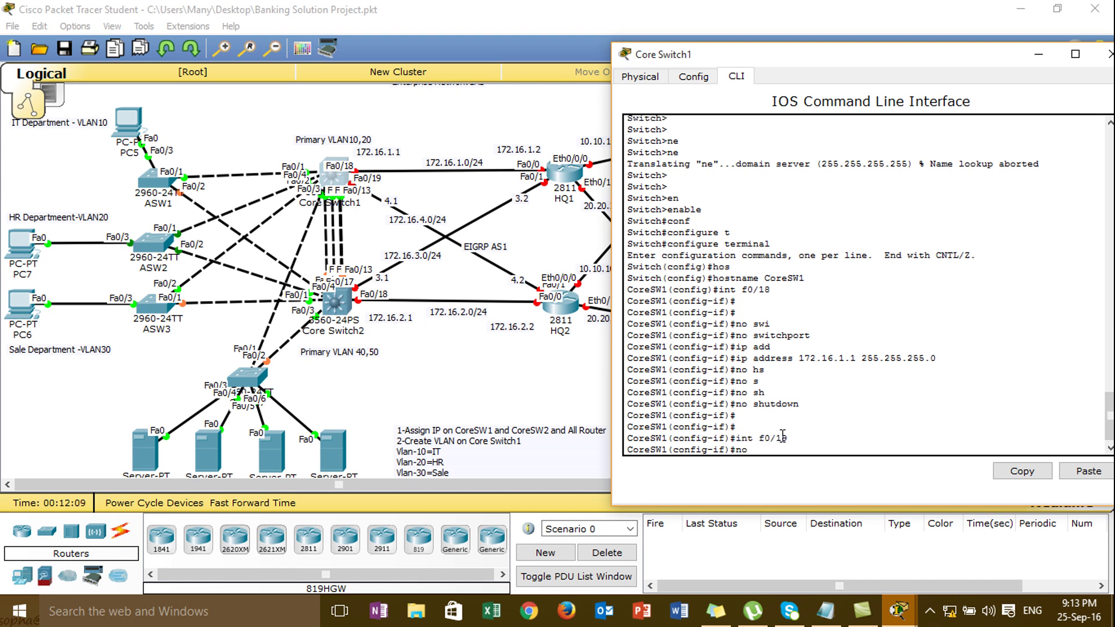
{"action": "type", "text": " swi"}
{"action": "key", "text": "Tab"}
{"action": "key", "text": "Return"}
Assign IP address 172.16.4.1 with mask 255.255.255.0 to interface f0/19 on CoreSW1.
{"action": "type", "text": "ip add"}
{"action": "key", "text": "Tab"}
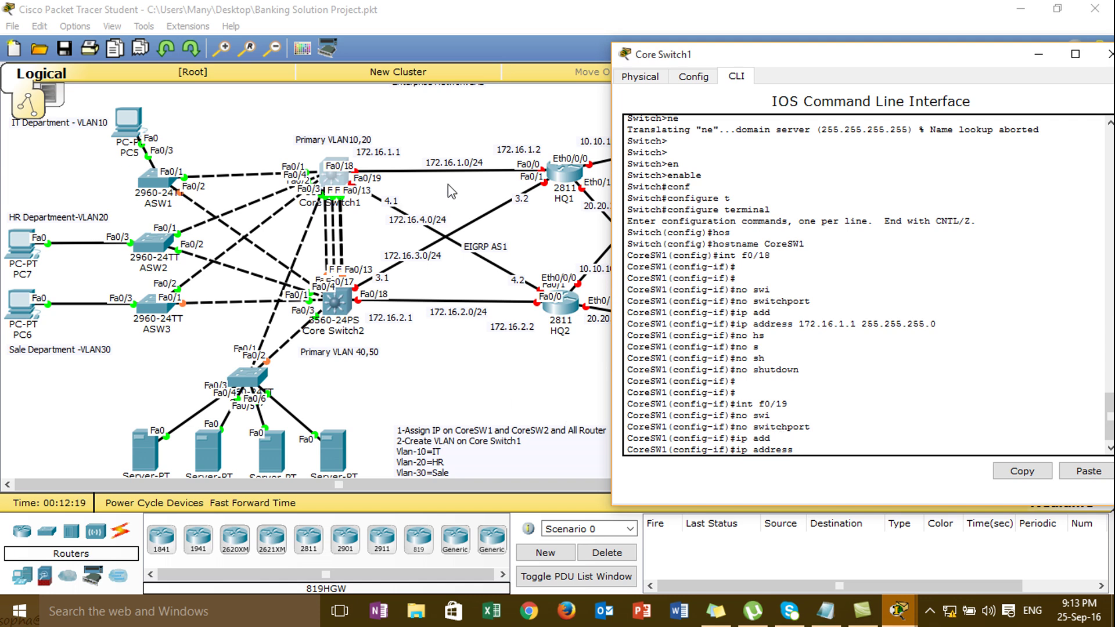
{"action": "type", "text": "2"}
{"action": "type", "text": ".16."}
{"action": "type", "text": "4."}
{"action": "type", "text": "14"}
{"action": "type", "text": "255.255.255."}
{"action": "type", "text": "0"}
{"action": "key", "text": "Return"}
Enable interface f0/19 on CoreSW1 with no shutdown and minimise the Core Switch1 window.
{"action": "type", "text": "no"}
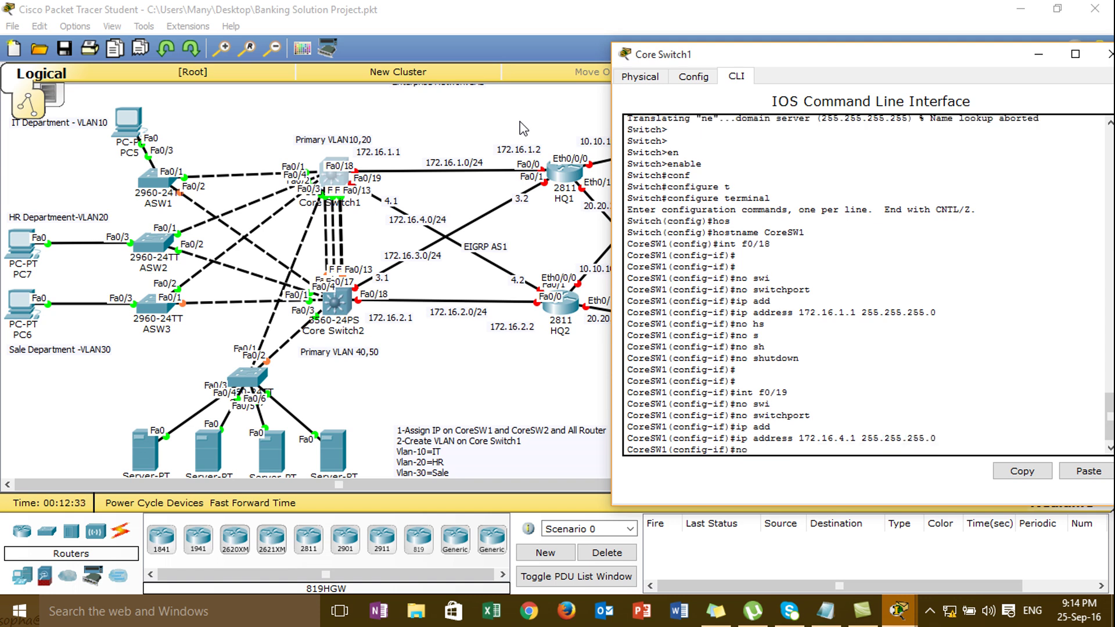
{"action": "type", "text": " sh"}
{"action": "key", "text": "Tab"}
{"action": "key", "text": "Return"}
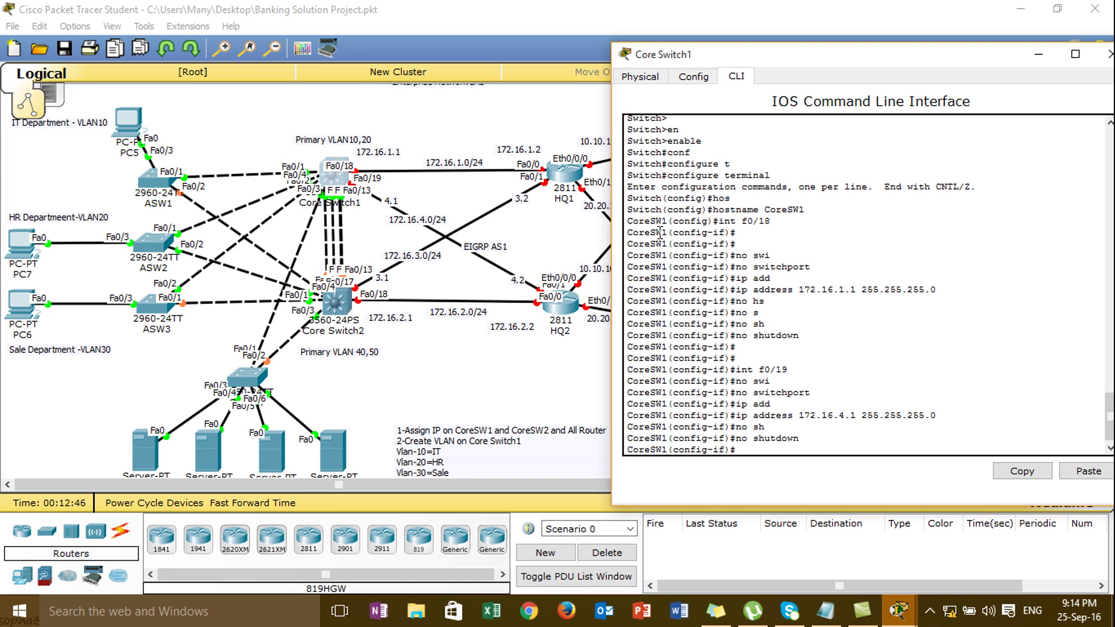
{"action": "left_click", "coordinate": [1034, 54]}
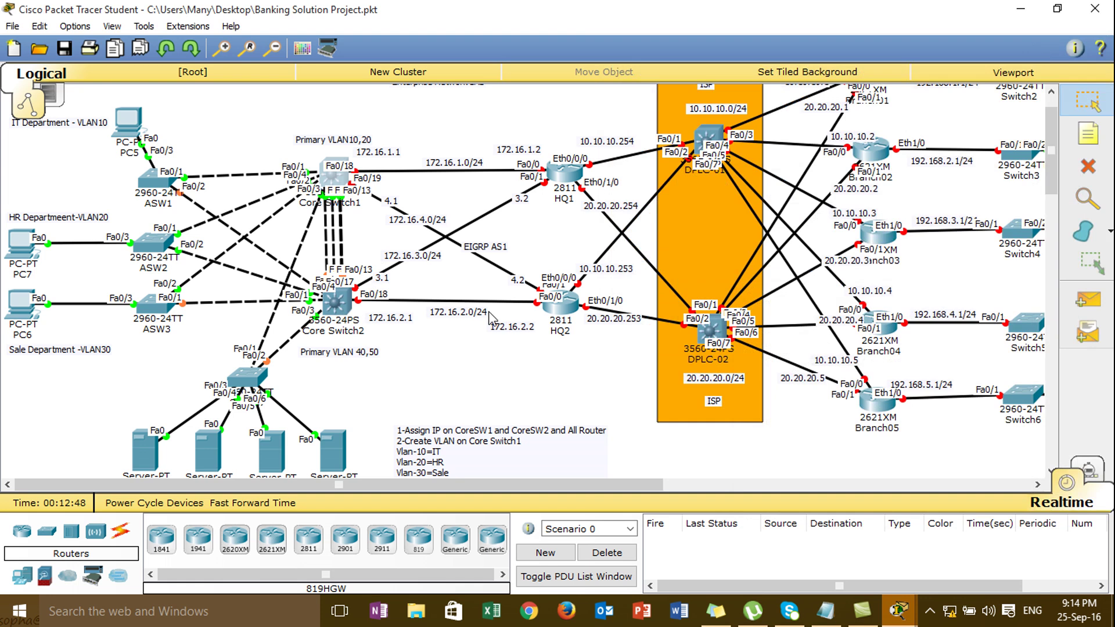
Open the command line of Core Switch2, with its window moved clear of the core switches.
{"action": "left_click", "coordinate": [342, 307]}
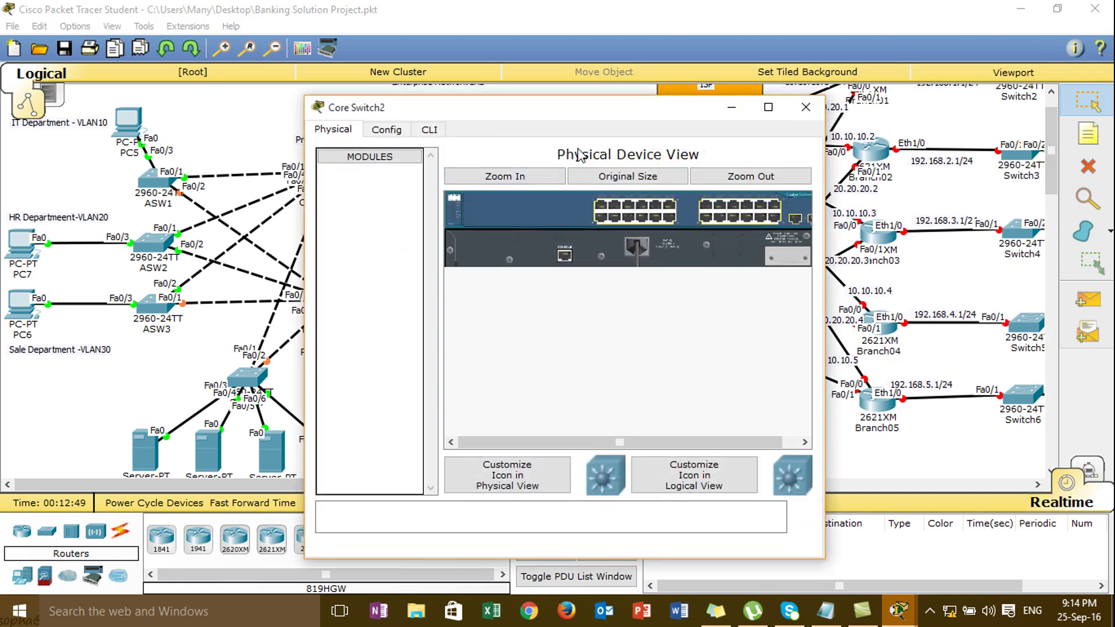
{"action": "left_click_drag", "start_coordinate": [562, 119], "coordinate": [812, 65]}
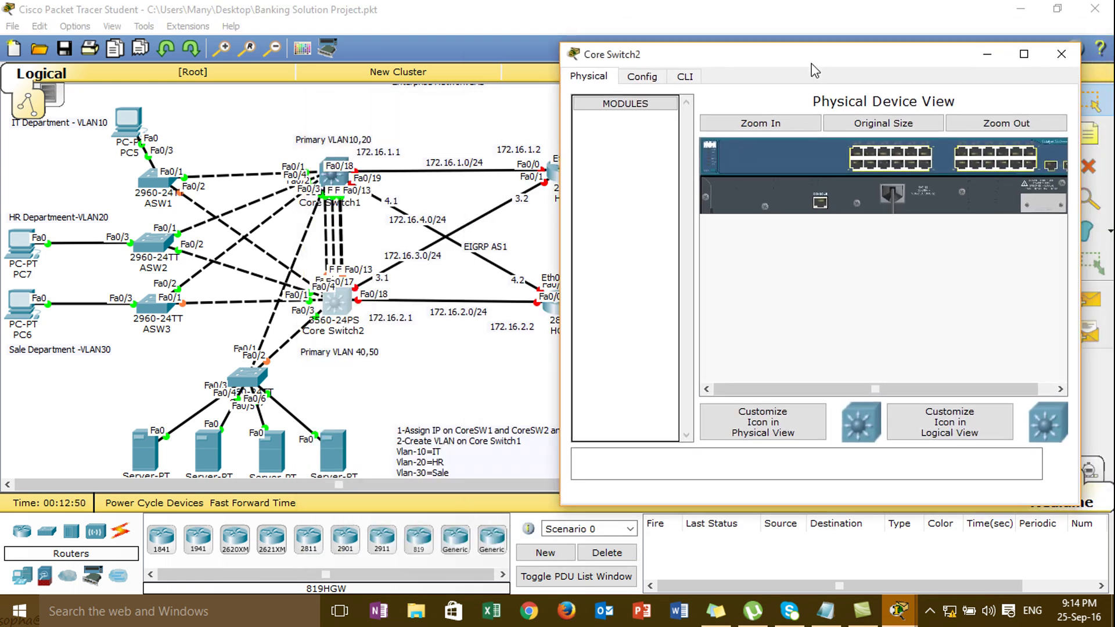
{"action": "left_click", "coordinate": [685, 76]}
{"action": "key", "text": "Return"}
Enter privileged mode with enable and global configuration mode with configure terminal on Core Switch2.
{"action": "type", "text": "en"}
{"action": "key", "text": "Tab"}
{"action": "key", "text": "Return"}
{"action": "type", "text": "conf"}
{"action": "key", "text": "Tab"}
{"action": "type", "text": "t"}
{"action": "key", "text": "Tab"}
{"action": "key", "text": "Return"}
Set the hostname of Core Switch2 to CoreSw2.
{"action": "type", "text": "i ha"}
{"action": "key", "text": "BackSpace"}
{"action": "key", "text": "BackSpace"}
{"action": "key", "text": "BackSpace"}
{"action": "key", "text": "BackSpace"}
{"action": "type", "text": "hos"}
{"action": "key", "text": "Tab"}
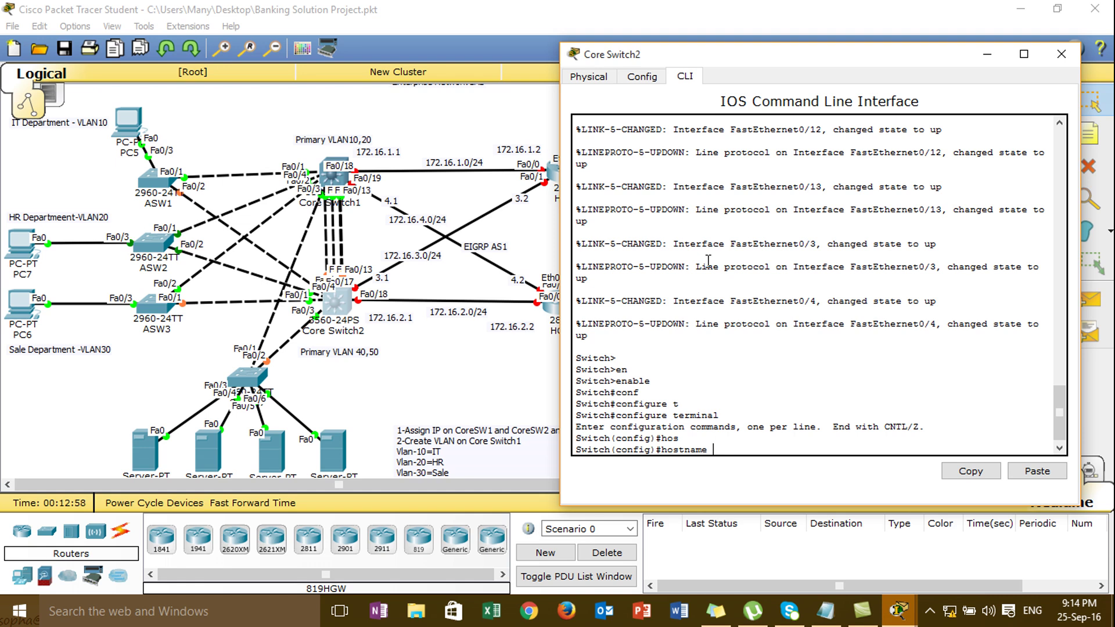
{"action": "type", "text": "CoreSw2"}
{"action": "key", "text": "Return"}
{"action": "key", "text": "Return"}
{"action": "key", "text": "Return"}
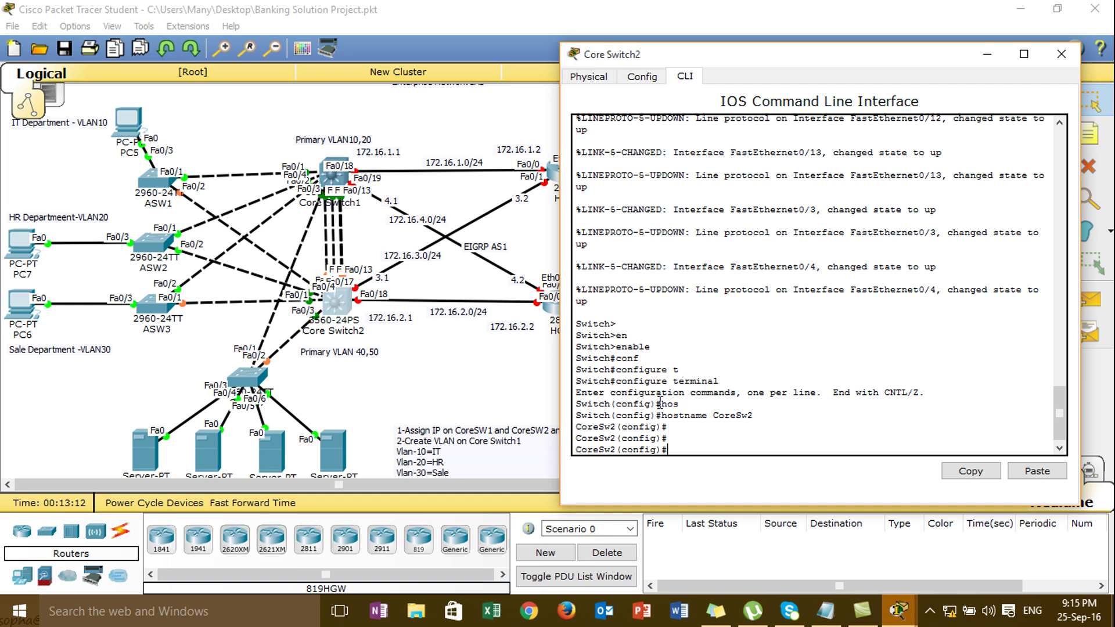
Select interface f0/17 on CoreSw2 and make it a routed port with no switchport.
{"action": "type", "text": "tt f0/17"}
{"action": "key", "text": "Return"}
{"action": "type", "text": "ip"}
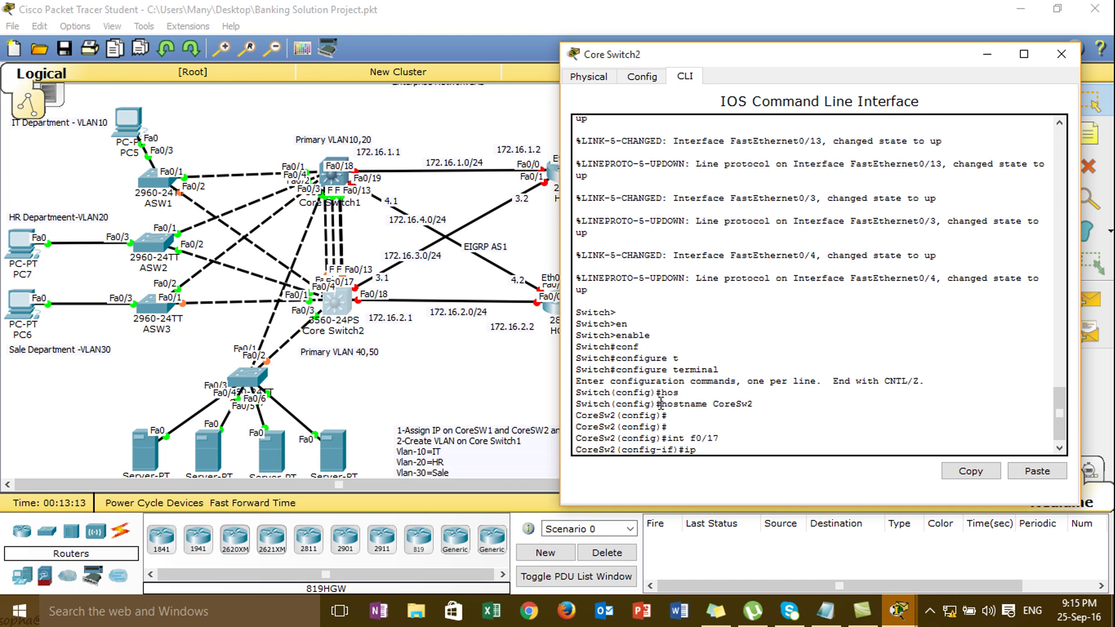
{"action": "key", "text": "BackSpace"}
{"action": "key", "text": "BackSpace"}
{"action": "type", "text": "np"}
{"action": "type", "text": "o"}
{"action": "type", "text": " switchport"}
{"action": "key", "text": "Tab"}
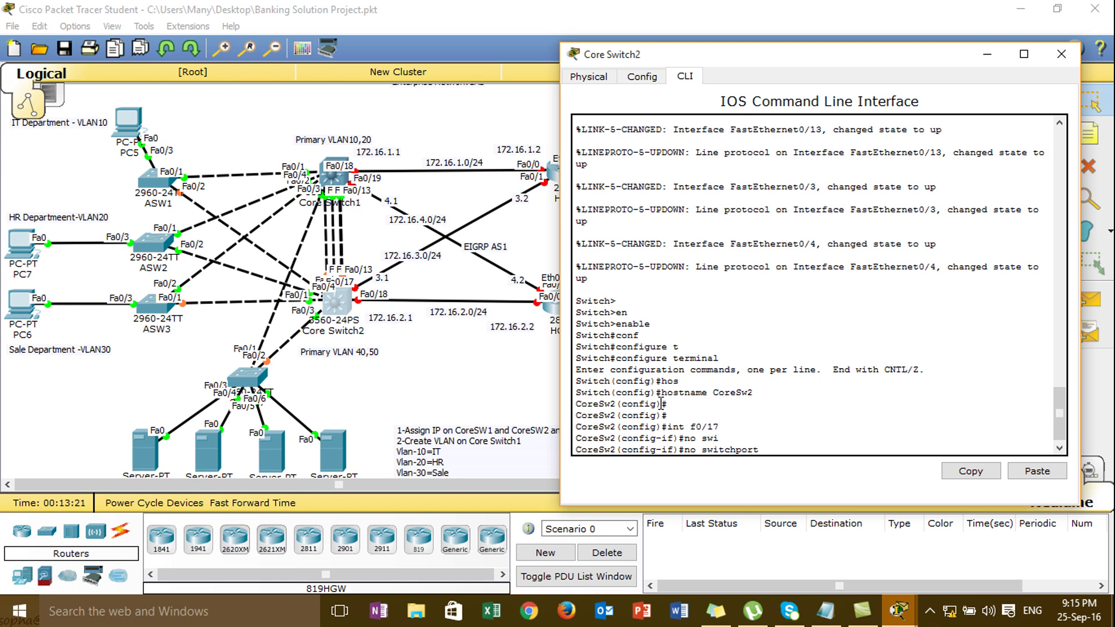
{"action": "key", "text": "Return"}
Assign IP address 172.16.3.1 with mask 255.255.255.0 to f0/17 on CoreSw2 and enable the interface with no shutdown.
{"action": "type", "text": "ip add"}
{"action": "key", "text": "Tab"}
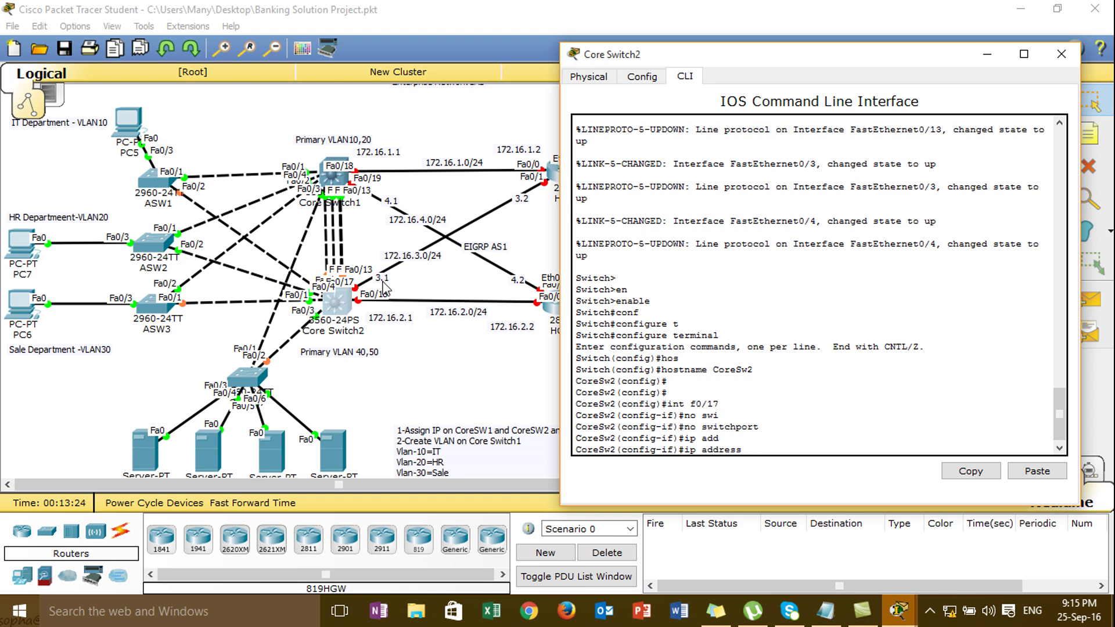
{"action": "type", "text": "172.16.3.1 255.255.255.0"}
{"action": "key", "text": "Return"}
{"action": "type", "text": "no sh"}
{"action": "key", "text": "Tab"}
{"action": "key", "text": "Return"}
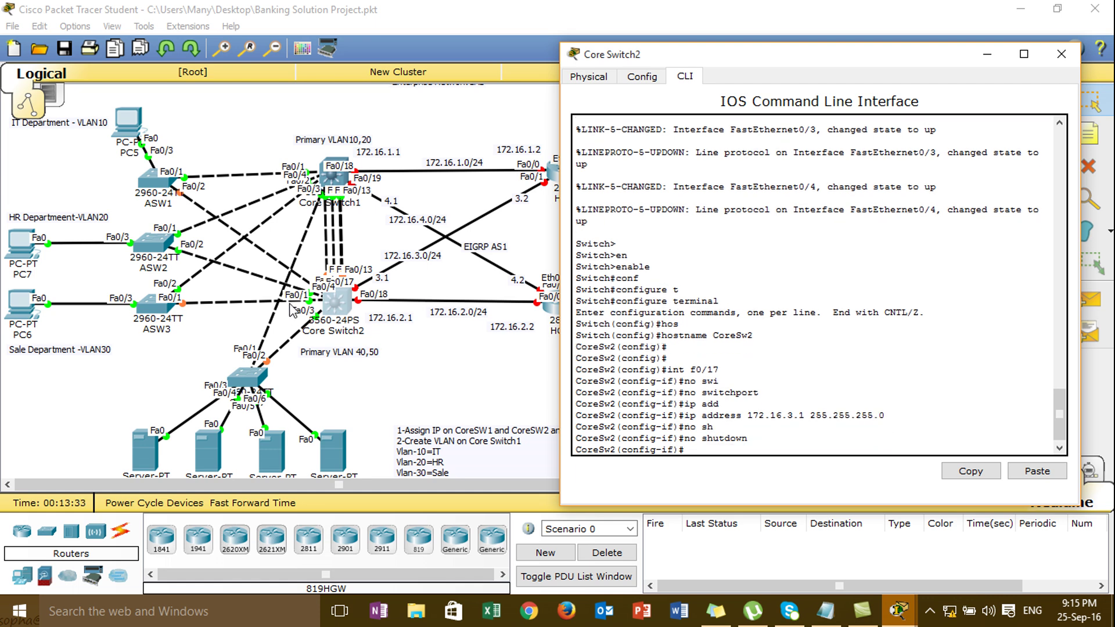
Select interface f0/18 on CoreSw2 and make it a routed port with no switchport.
{"action": "type", "text": "int f0/18"}
{"action": "key", "text": "Return"}
{"action": "type", "text": "no sw"}
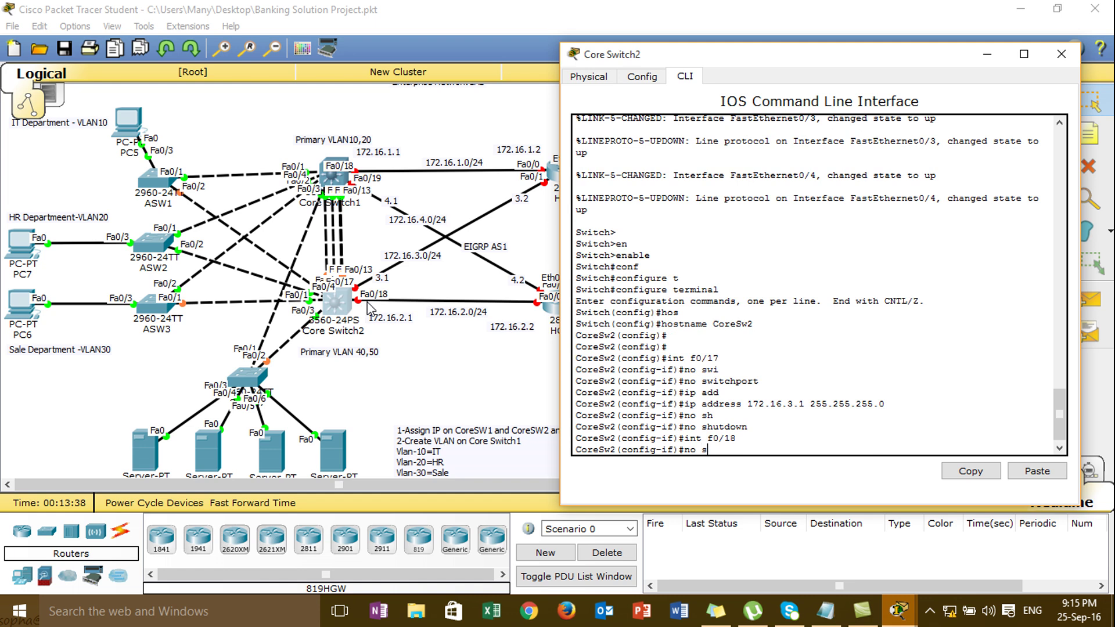
{"action": "key", "text": "Tab"}
{"action": "key", "text": "Return"}
Assign IP address 172.16.2.1 with mask 255.255.255.0 to f0/18 on CoreSw2.
{"action": "type", "text": "ip add"}
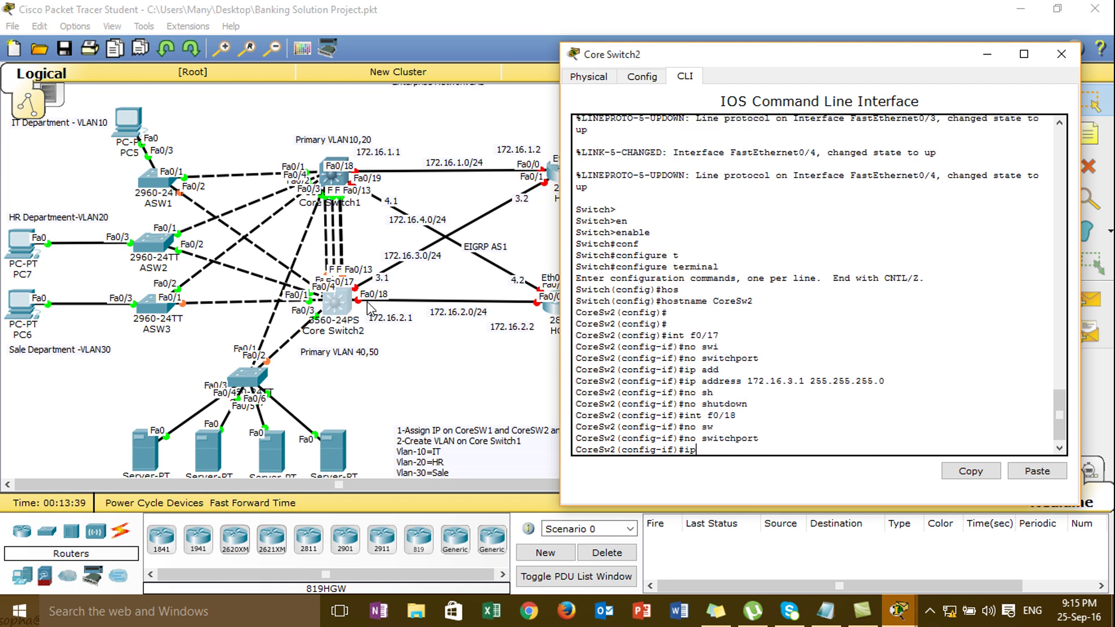
{"action": "key", "text": "Tab"}
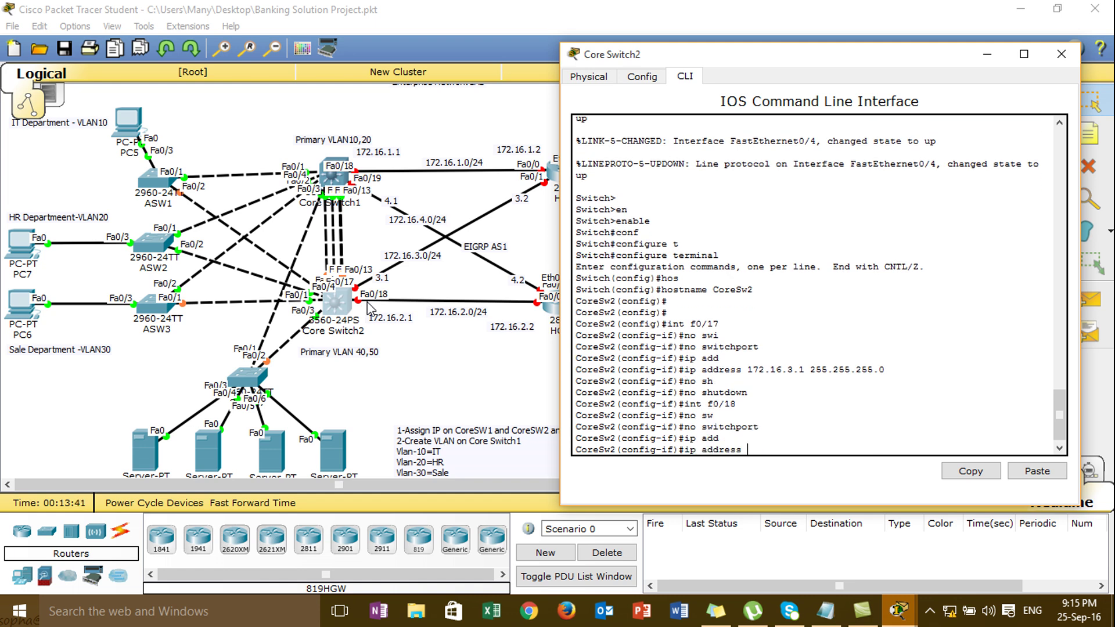
{"action": "type", "text": "172.16.2.1 255.255.255.9"}
{"action": "key", "text": "Return"}
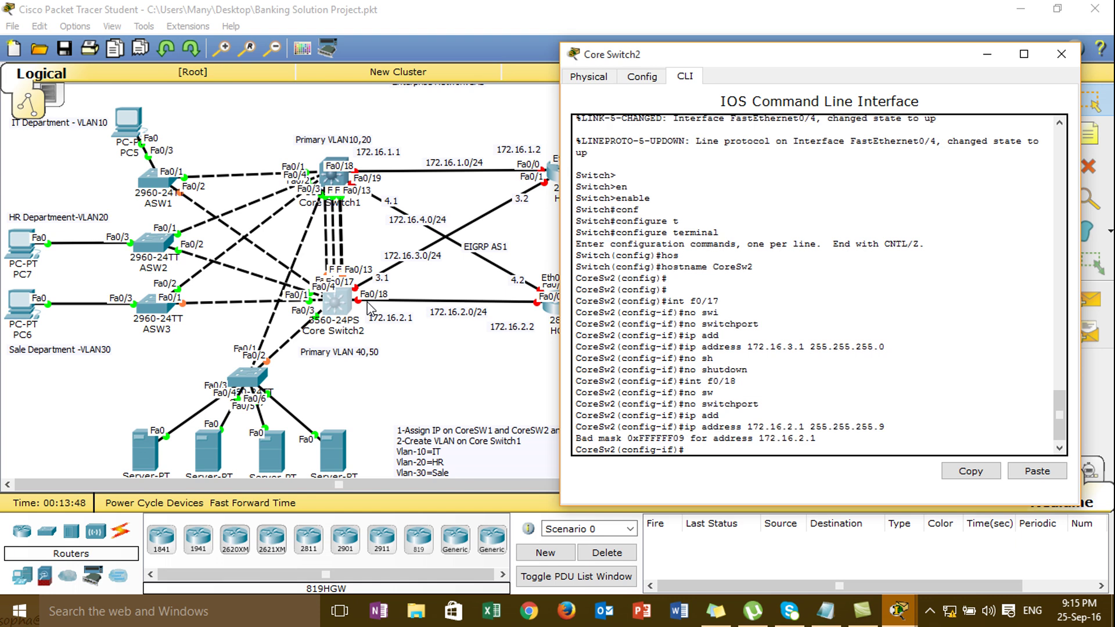
{"action": "key", "text": "Up"}
{"action": "key", "text": "BackSpace"}
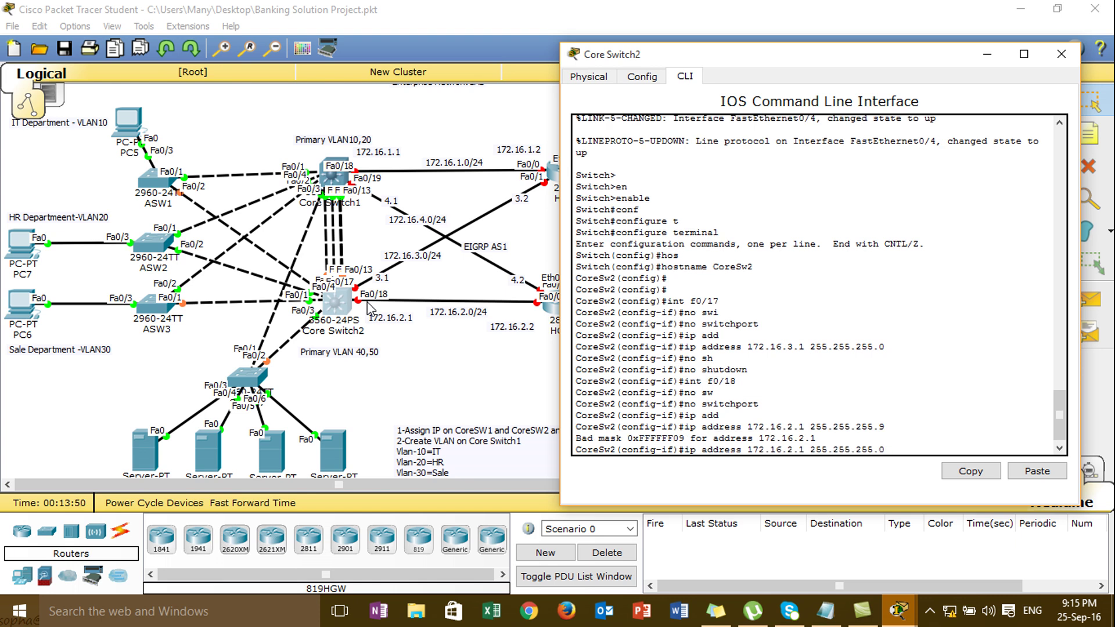
{"action": "type", "text": "0"}
{"action": "key", "text": "Return"}
Enable interface f0/18 on CoreSw2 with no shutdown.
{"action": "type", "text": "no sh"}
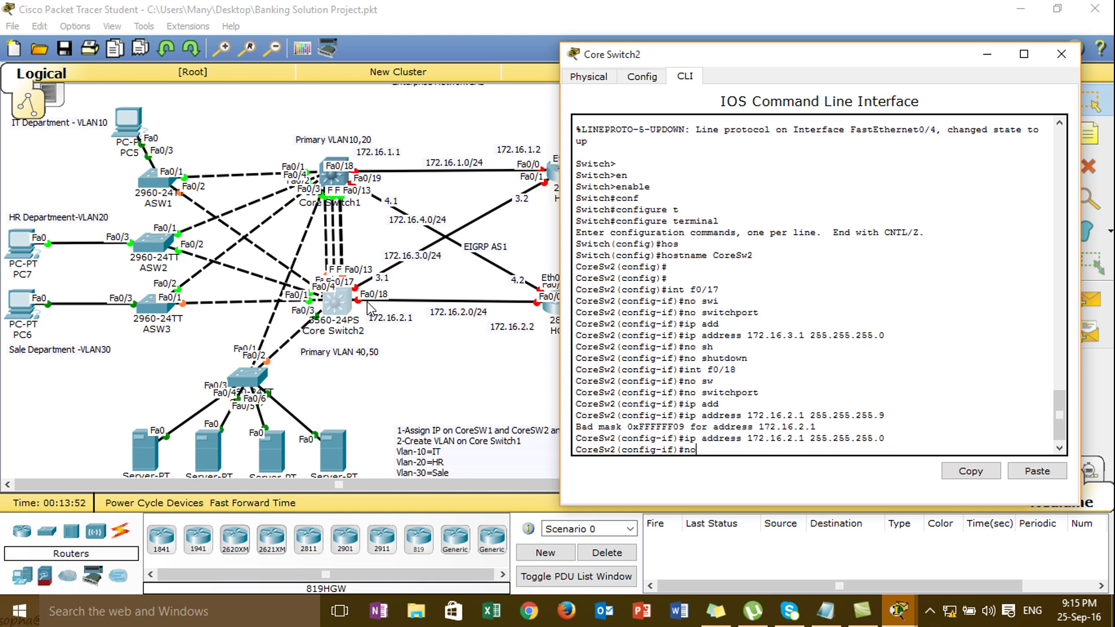
{"action": "key", "text": "Tab"}
{"action": "key", "text": "Return"}
{"action": "key", "text": "Return"}
{"action": "key", "text": "Return"}
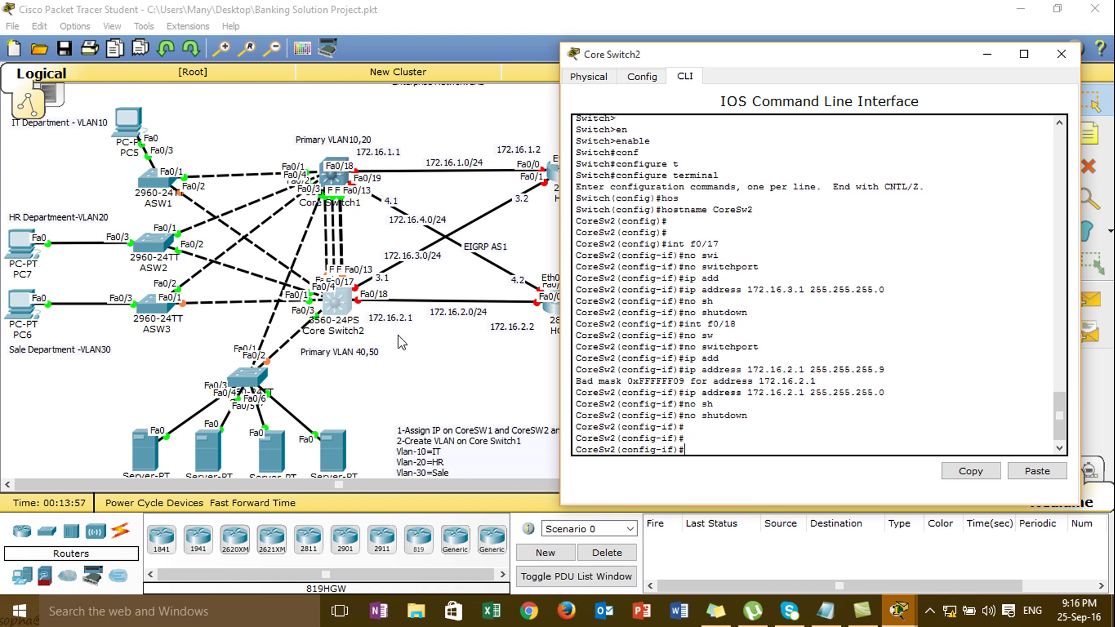
Exit interface configuration on CoreSw2 and enable layer 3 routing with ip routing.
{"action": "type", "text": "exit"}
{"action": "key", "text": "Return"}
{"action": "type", "text": "ip rou"}
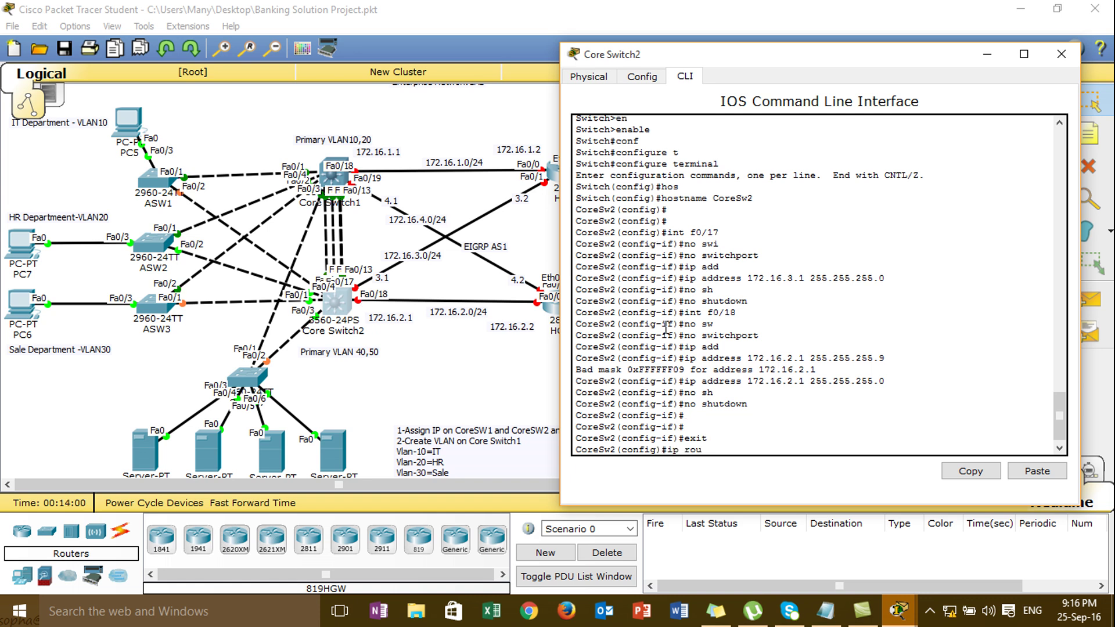
{"action": "type", "text": "ting"}
{"action": "key", "text": "Return"}
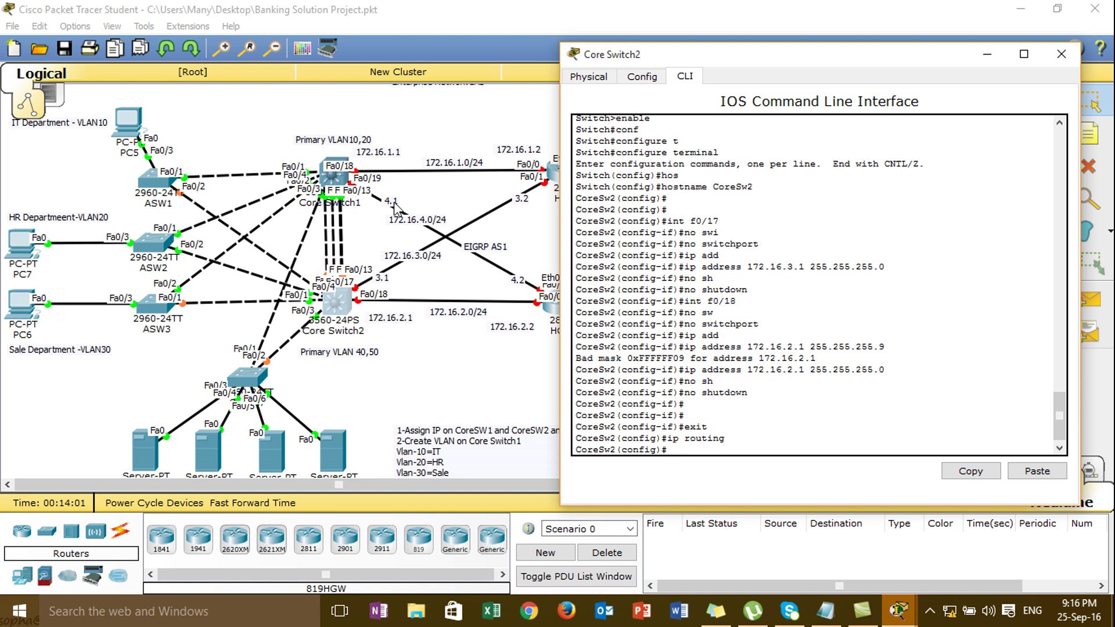
Return to Core Switch1's command line, exit interface configuration, enable ip routing and get back to the topology.
{"action": "left_click", "coordinate": [340, 180]}
{"action": "type", "text": "exit"}
{"action": "key", "text": "BackSpace"}
{"action": "key", "text": "BackSpace"}
{"action": "key", "text": "BackSpace"}
{"action": "type", "text": "exit"}
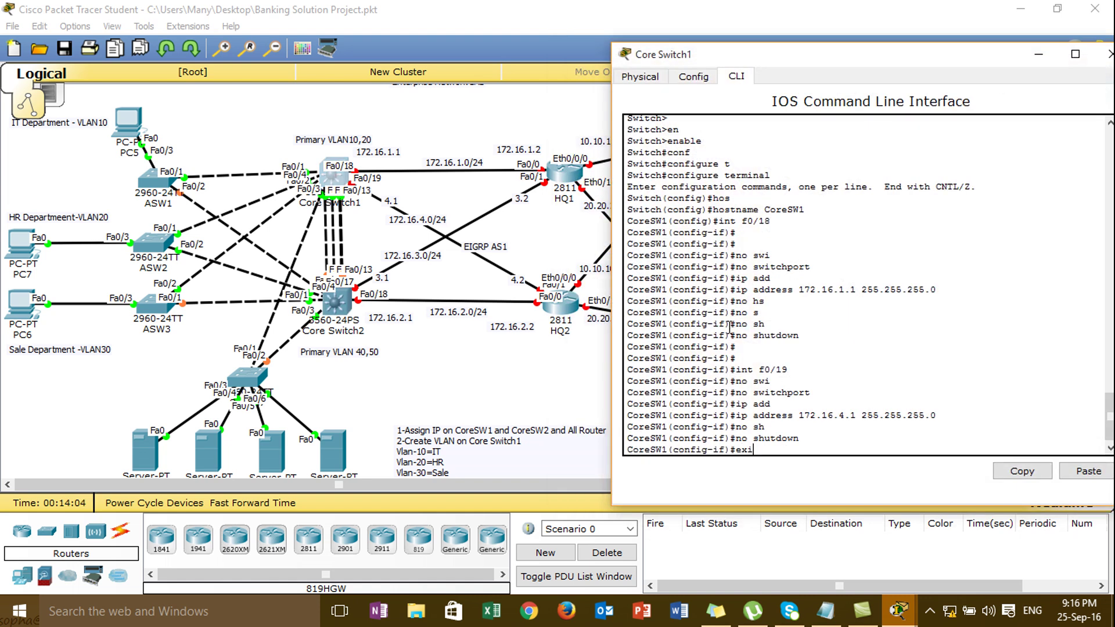
{"action": "key", "text": "Return"}
{"action": "type", "text": "ip routing"}
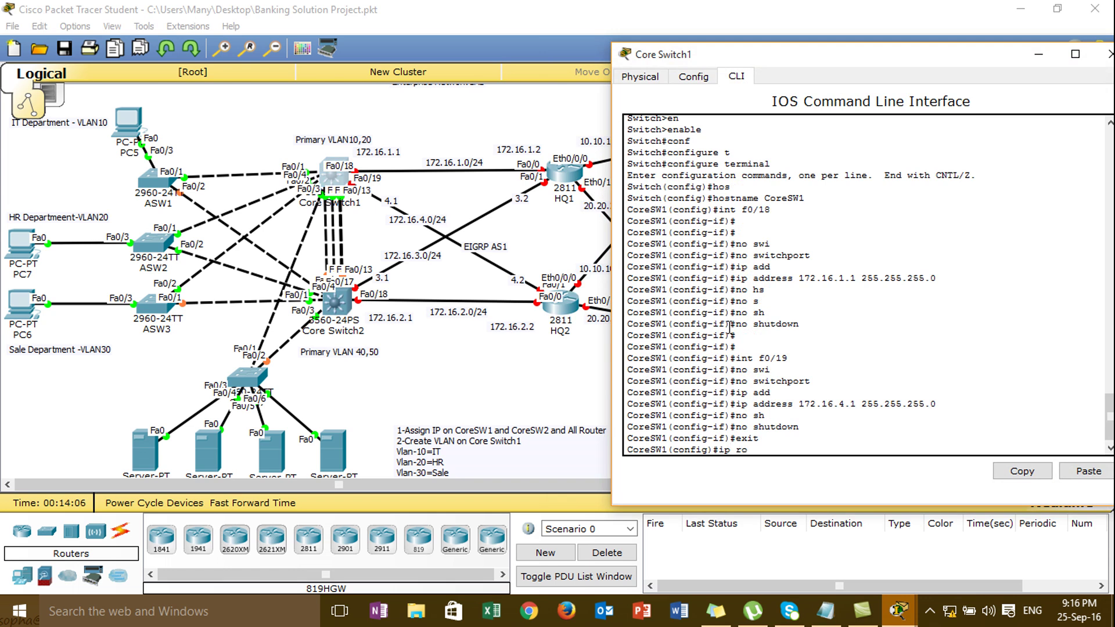
{"action": "key", "text": "Tab"}
{"action": "type", "text": "ting"}
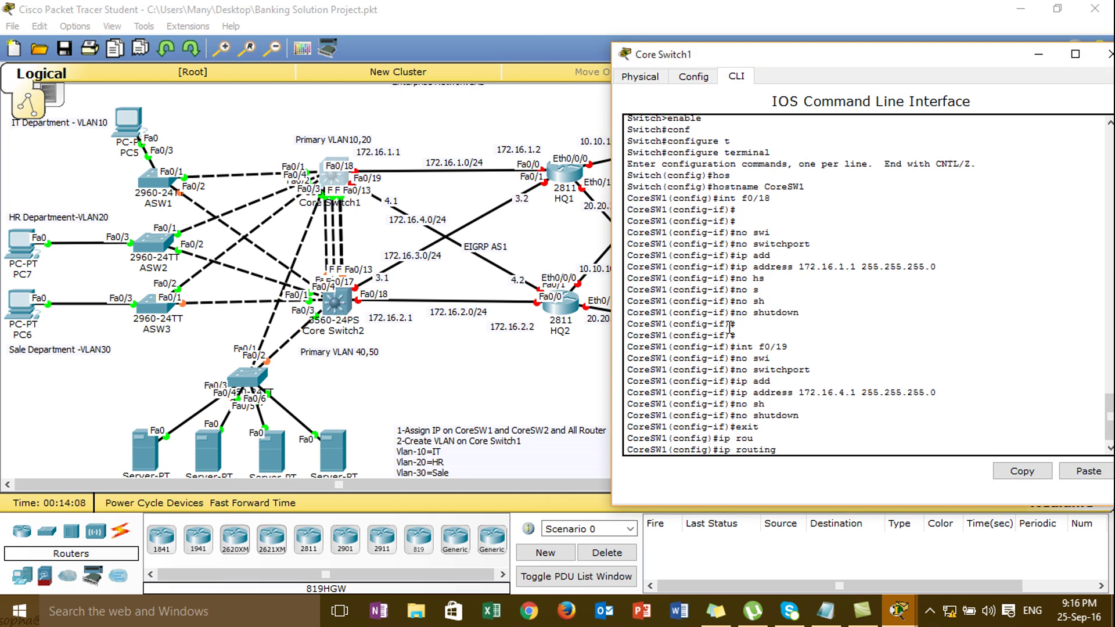
{"action": "key", "text": "Return"}
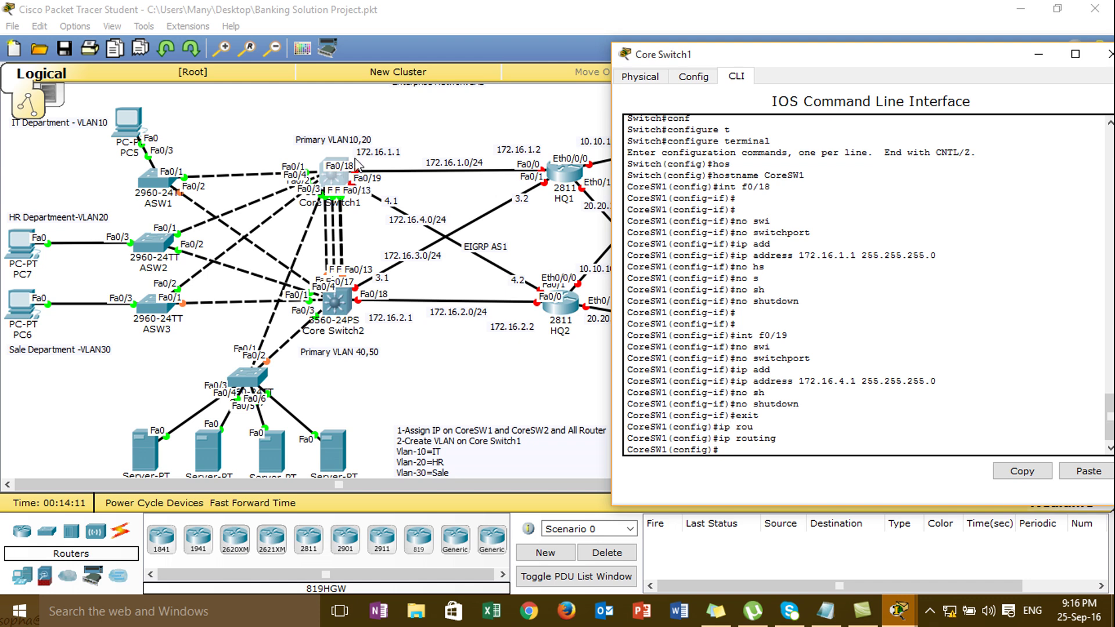
{"action": "left_click", "coordinate": [480, 119]}
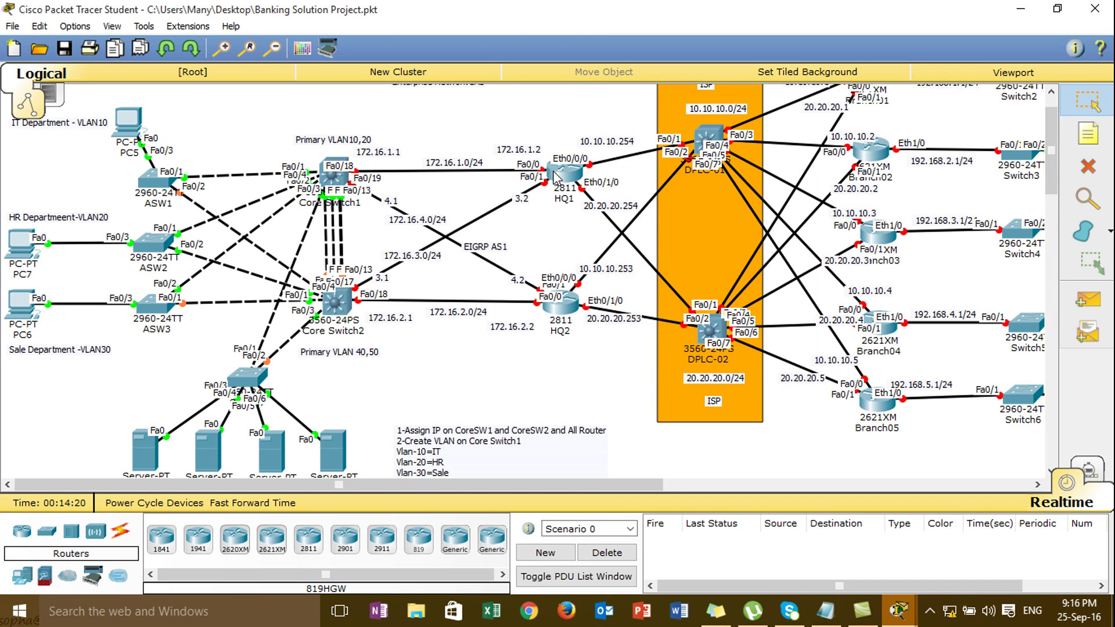
Open the command line of router HQ1, with its window moved clear of the HQ routers.
{"action": "mouse_move", "coordinate": [556, 177]}
{"action": "left_click", "coordinate": [566, 175]}
{"action": "left_click_drag", "start_coordinate": [520, 105], "coordinate": [876, 79]}
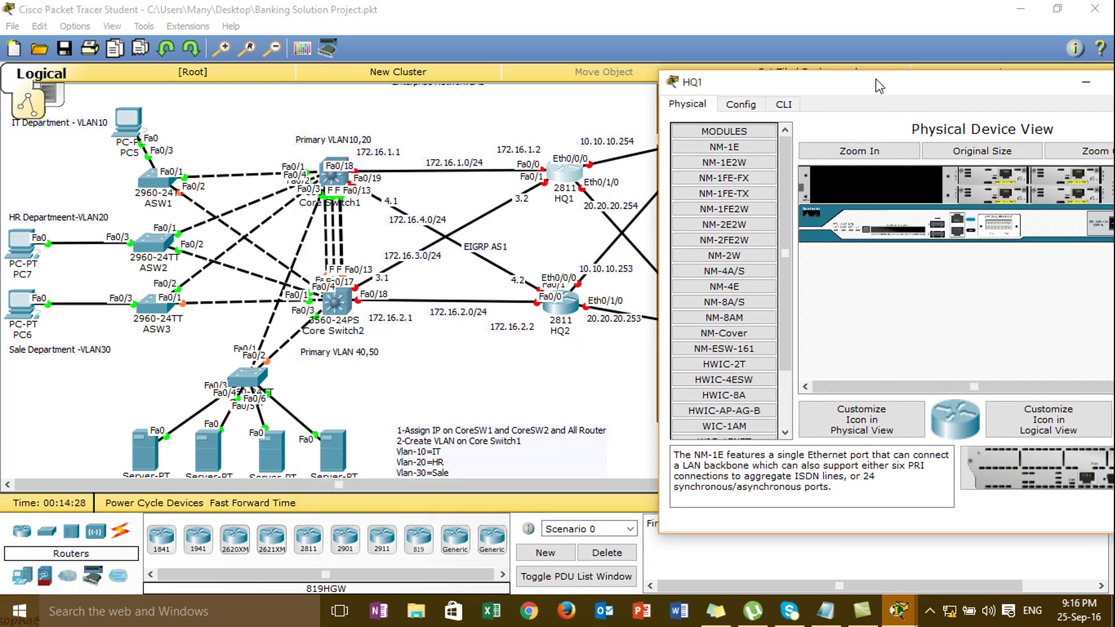
{"action": "left_click", "coordinate": [783, 104]}
{"action": "key", "text": "Return"}
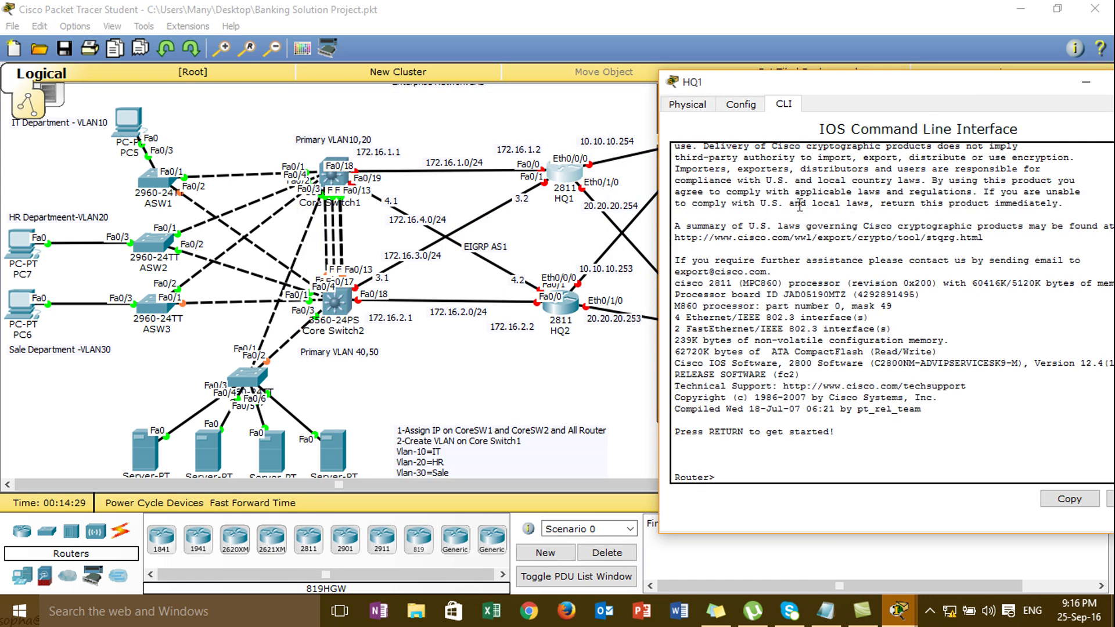
Enter privileged mode with enable and global configuration mode with configure terminal on the HQ1 router.
{"action": "key", "text": "Return"}
{"action": "type", "text": "n"}
{"action": "key", "text": "Tab"}
{"action": "key", "text": "Return"}
{"action": "type", "text": "conf"}
{"action": "key", "text": "Tab"}
{"action": "key", "text": "Tab"}
{"action": "key", "text": "Return"}
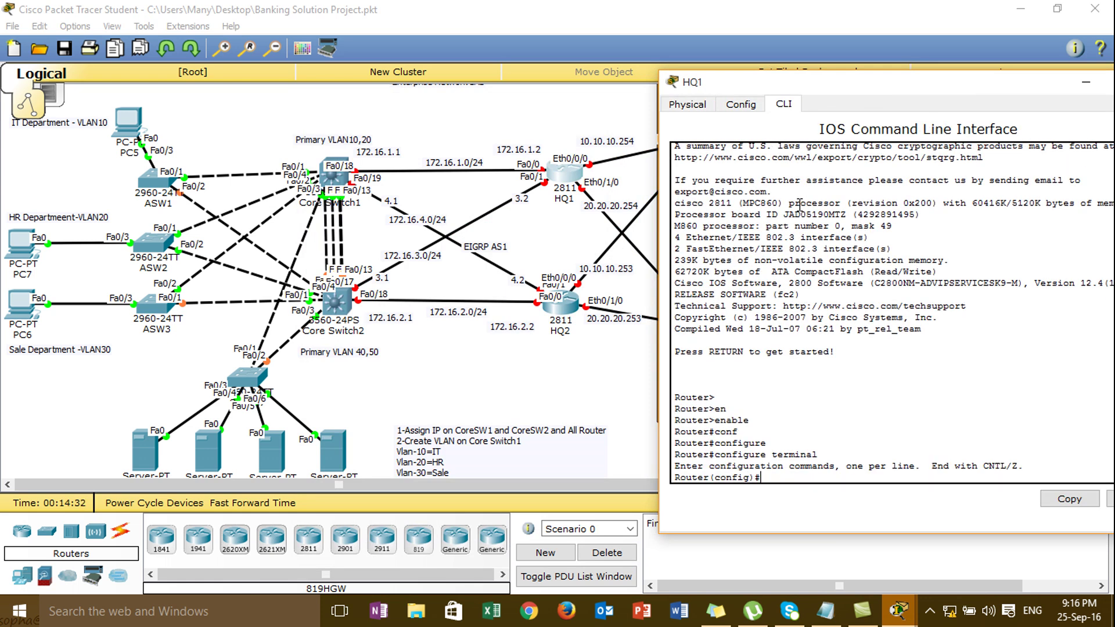
Set the router's hostname to HQ1.
{"action": "type", "text": "ho"}
{"action": "key", "text": "Tab"}
{"action": "type", "text": "HQ1"}
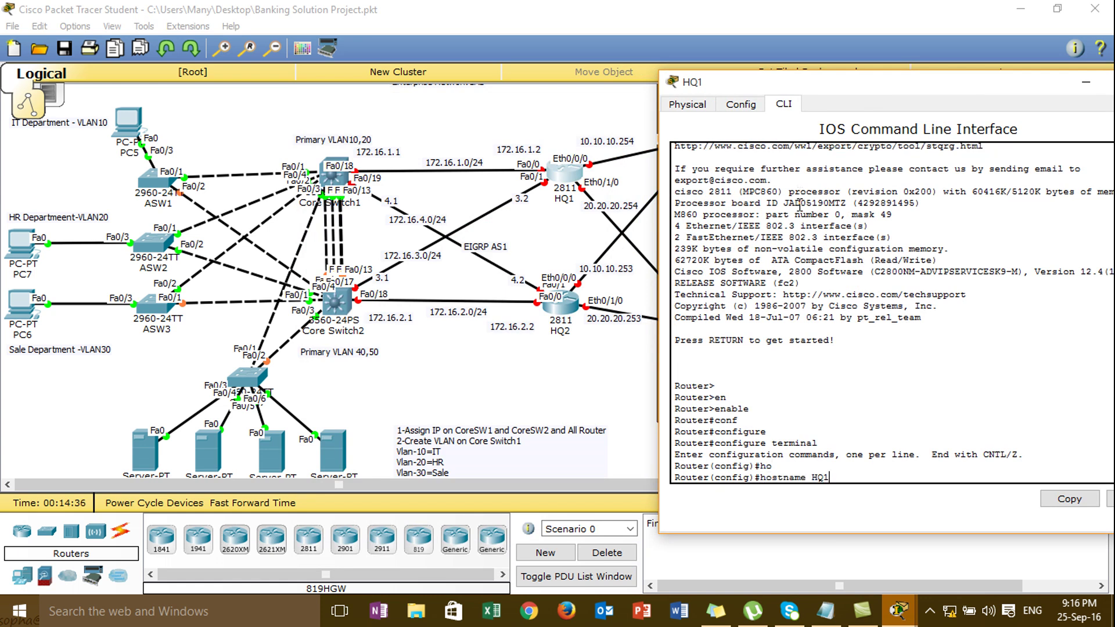
{"action": "key", "text": "Return"}
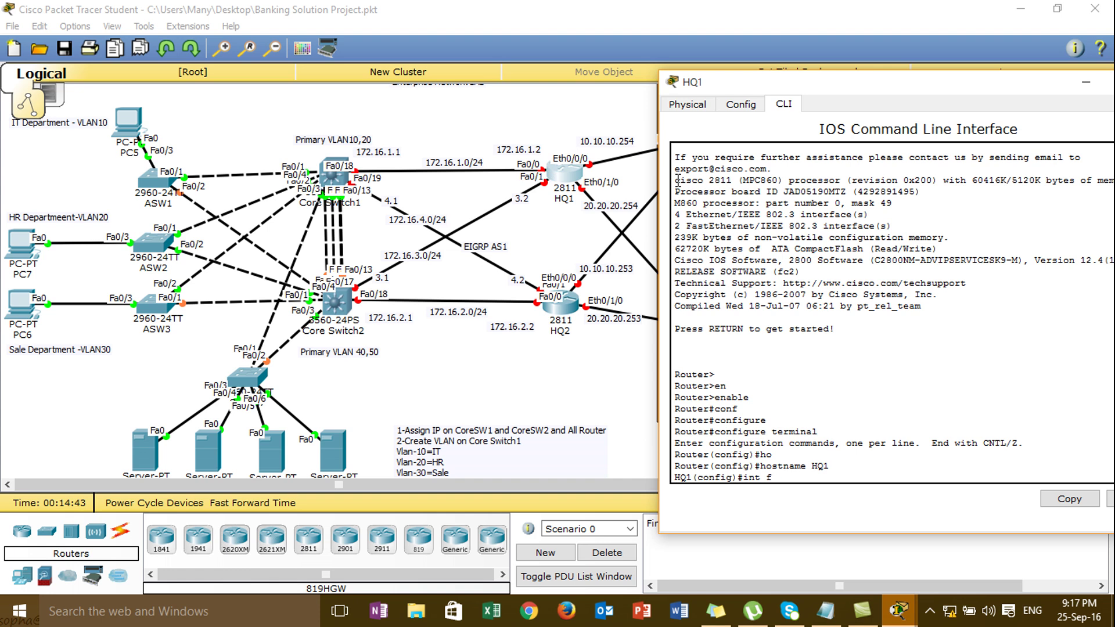
Configure interface f0/0 on HQ1 with IP address 172.16.1.2 and mask 255.255.255.0, and enable it with no shutdown.
{"action": "type", "text": "0/0"}
{"action": "key", "text": "Return"}
{"action": "type", "text": "ip add"}
{"action": "key", "text": "Tab"}
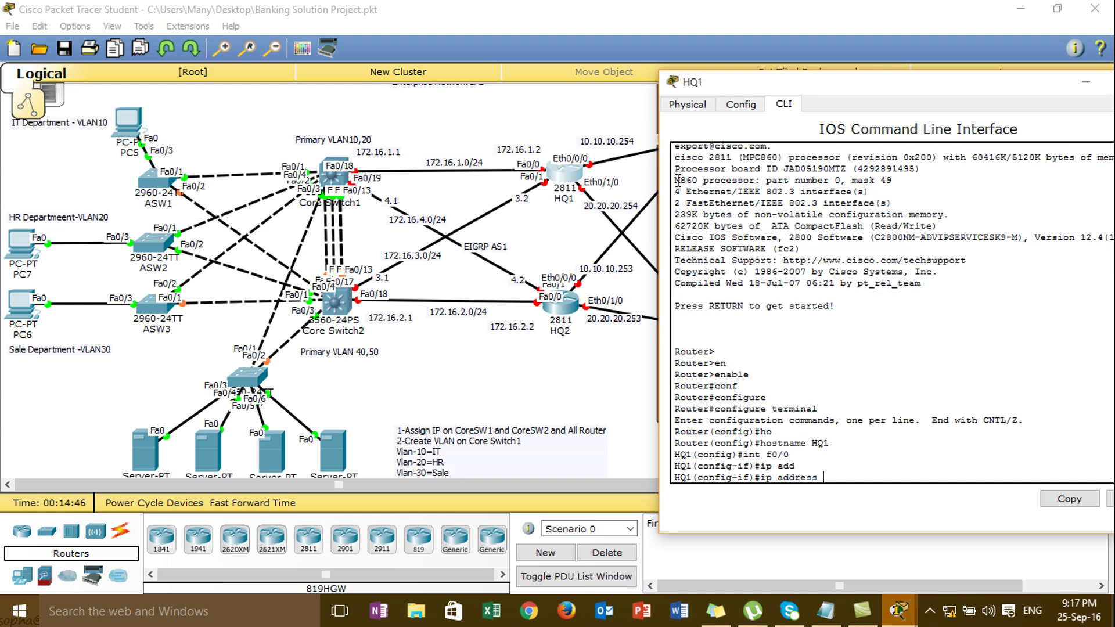
{"action": "type", "text": "172.16.1.2 255.255.255.0"}
{"action": "key", "text": "Return"}
{"action": "type", "text": "nbno sh"}
{"action": "key", "text": "Tab"}
{"action": "key", "text": "Return"}
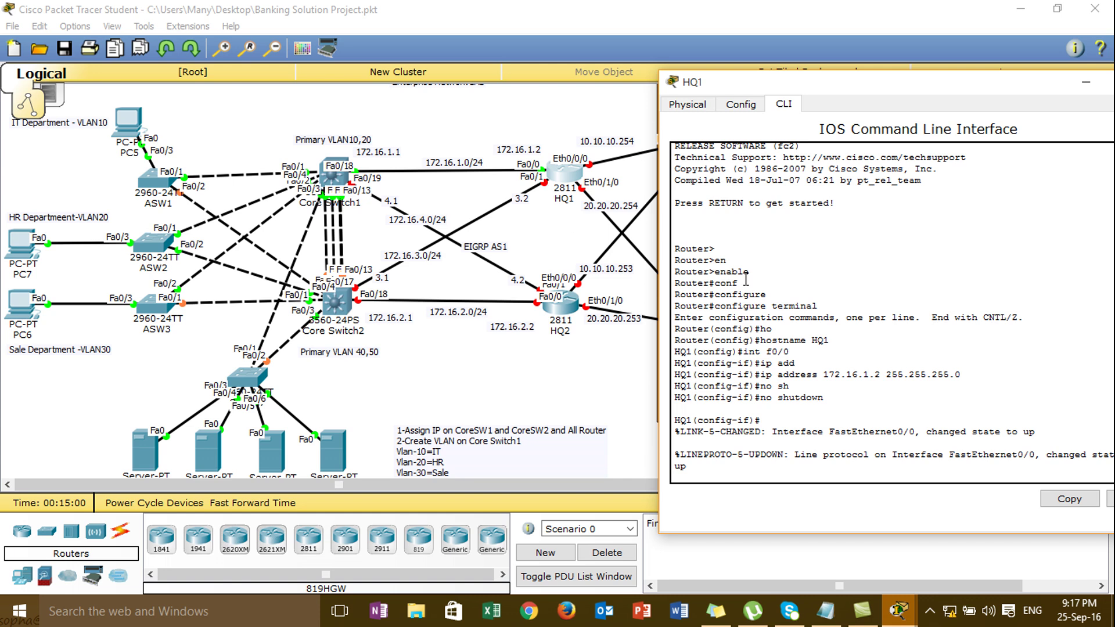
Configure interface f0/1 on HQ1 with IP address 172.16.3.2 and mask 255.255.255.0, and enable it with no shutdown.
{"action": "key", "text": "Return"}
{"action": "type", "text": "int"}
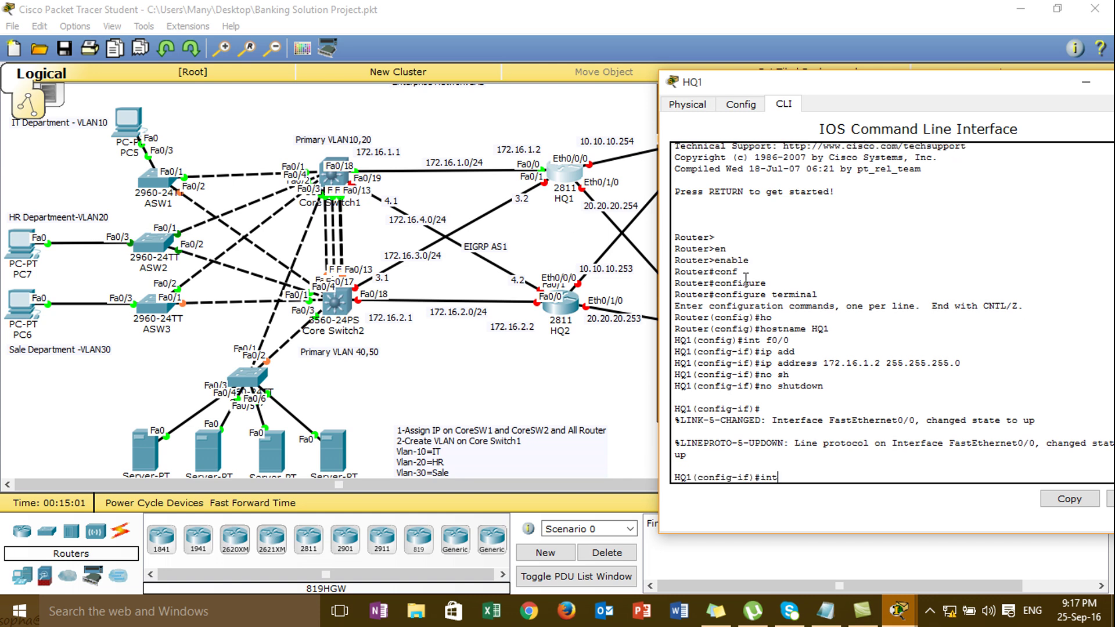
{"action": "type", "text": " f0/1"}
{"action": "key", "text": "Return"}
{"action": "type", "text": "ip add"}
{"action": "key", "text": "Tab"}
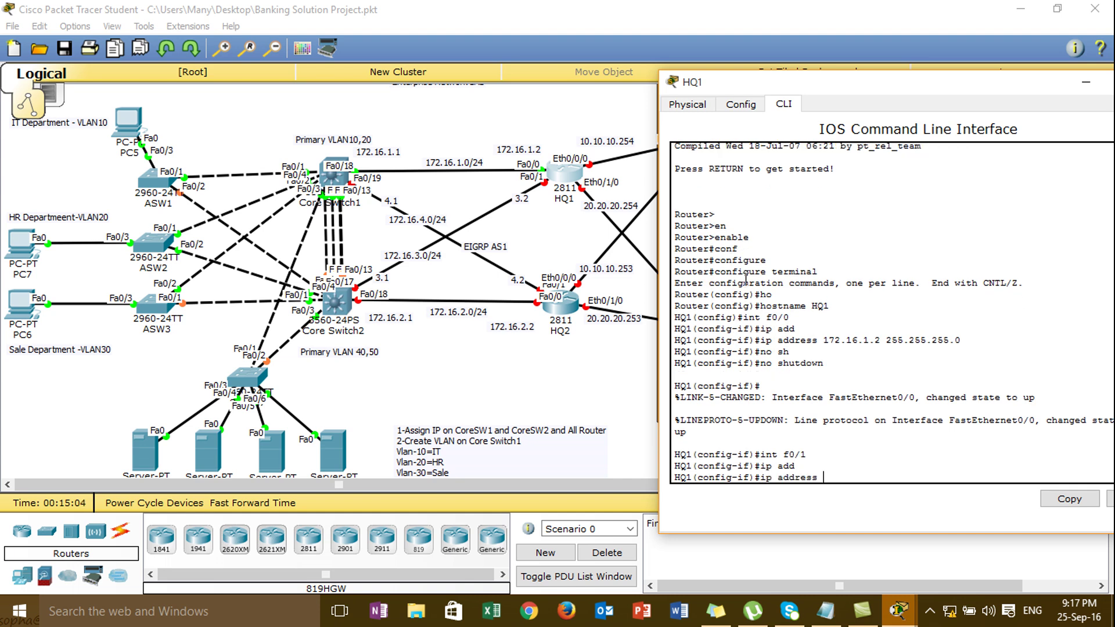
{"action": "type", "text": "172.16.3.2 255.255.255.0"}
{"action": "key", "text": "Return"}
{"action": "type", "text": "no sh"}
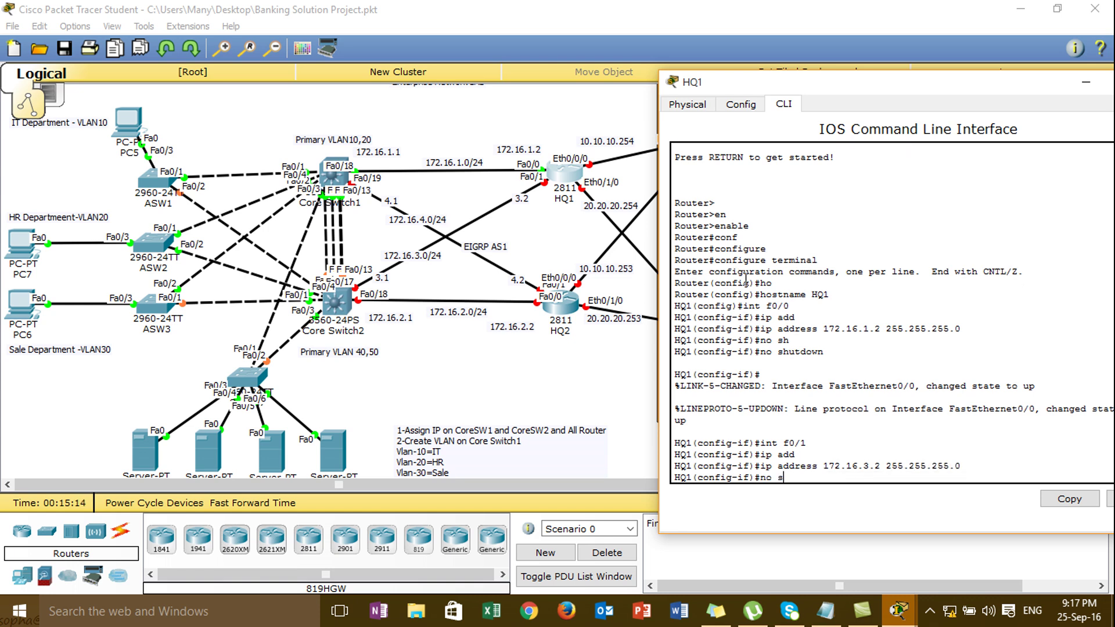
{"action": "key", "text": "Tab"}
{"action": "key", "text": "Return"}
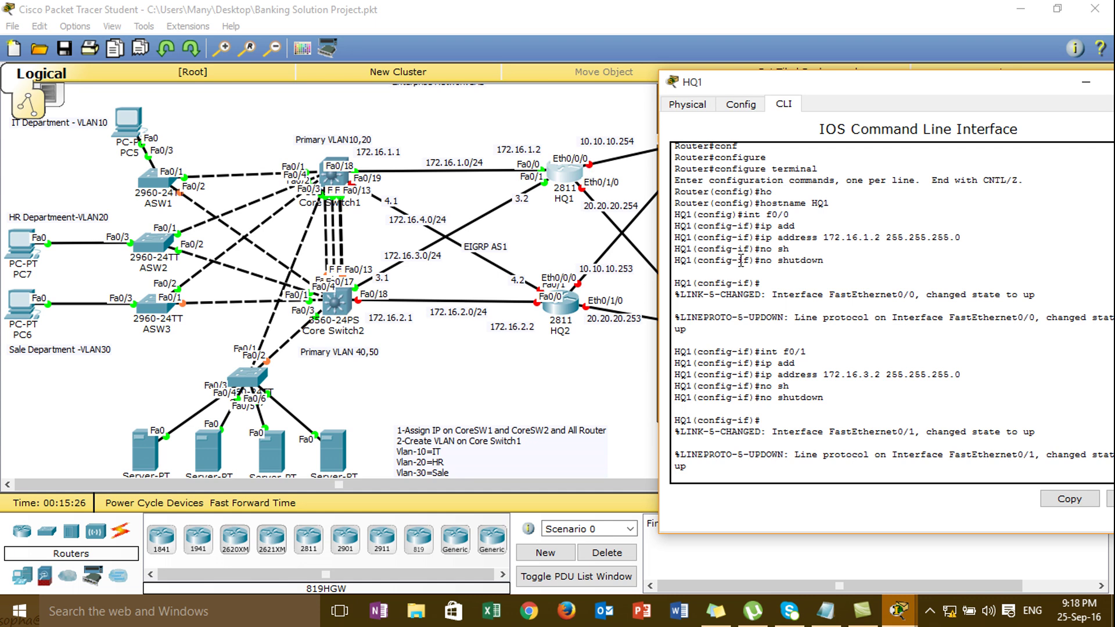
Configure interface e0/0/0 on HQ1 with IP address 10.10.10.254 and mask 255.255.255.0, and enable it with no shutdown.
{"action": "key", "text": "Return"}
{"action": "key", "text": "Return"}
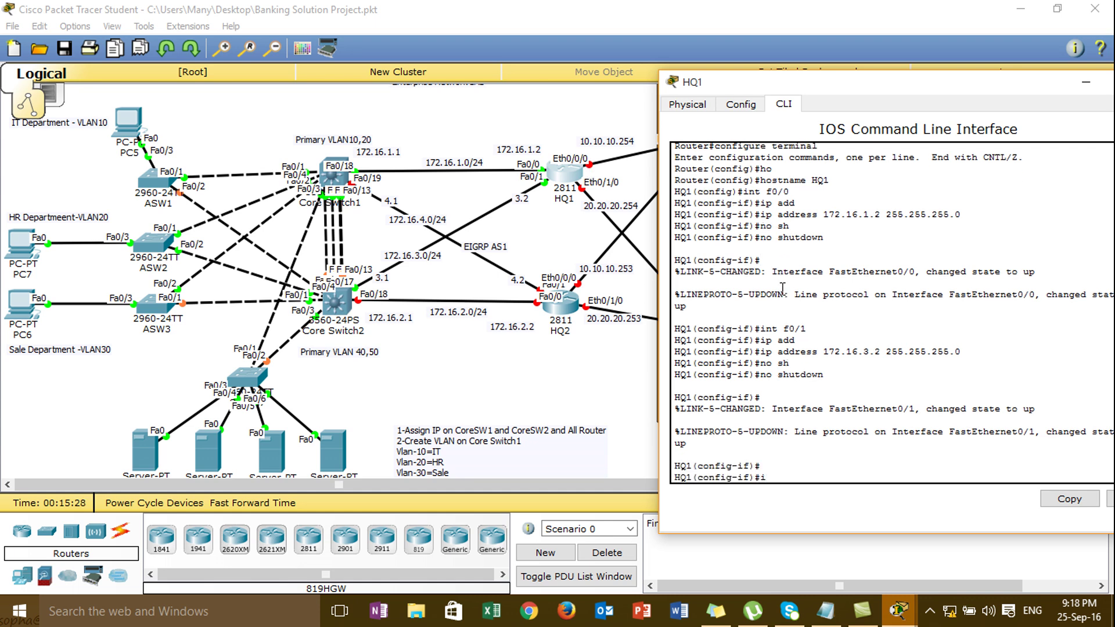
{"action": "type", "text": "int e0/0/0"}
{"action": "key", "text": "Return"}
{"action": "type", "text": "ip add"}
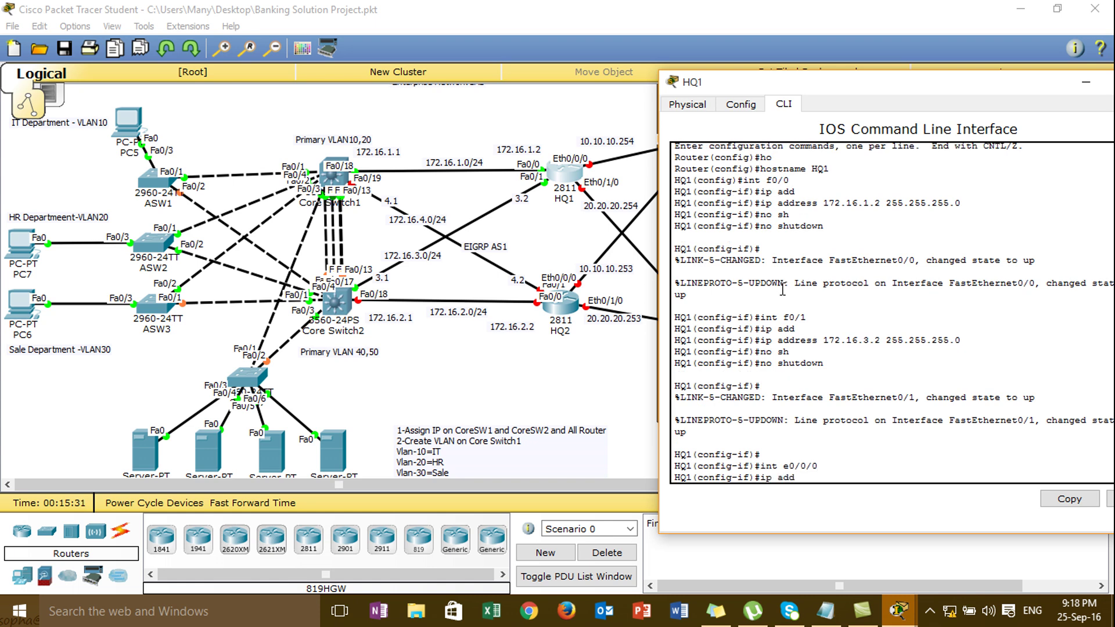
{"action": "key", "text": "Tab"}
{"action": "type", "text": "10.10"}
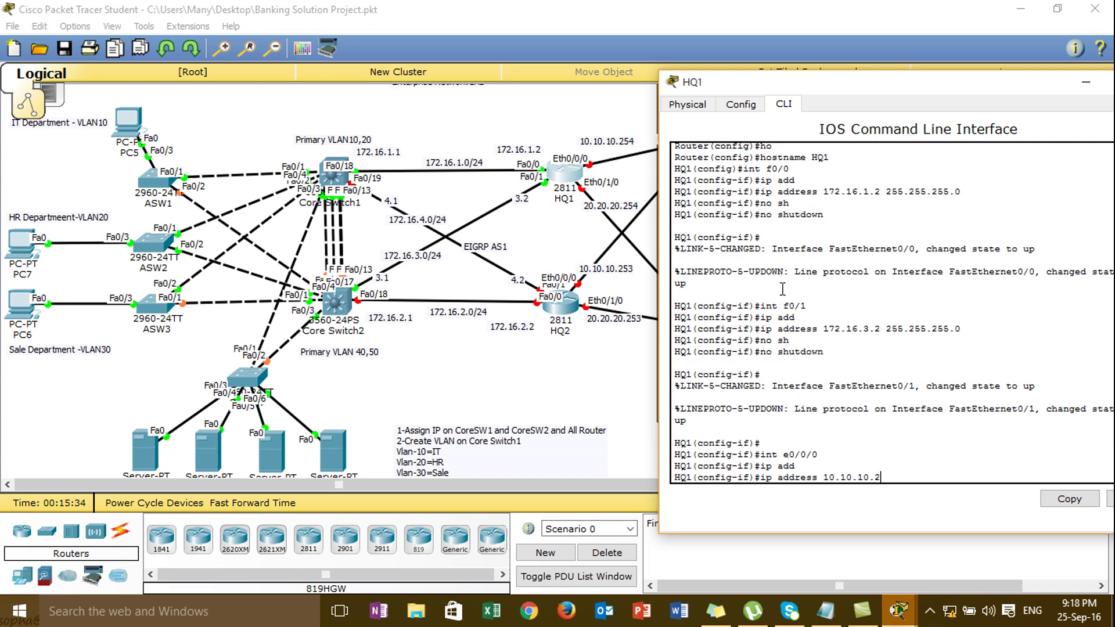
{"action": "type", "text": ".10.254 255.255.255.0"}
{"action": "key", "text": "Return"}
{"action": "type", "text": "no s"}
{"action": "type", "text": "h"}
{"action": "key", "text": "Tab"}
{"action": "key", "text": "Return"}
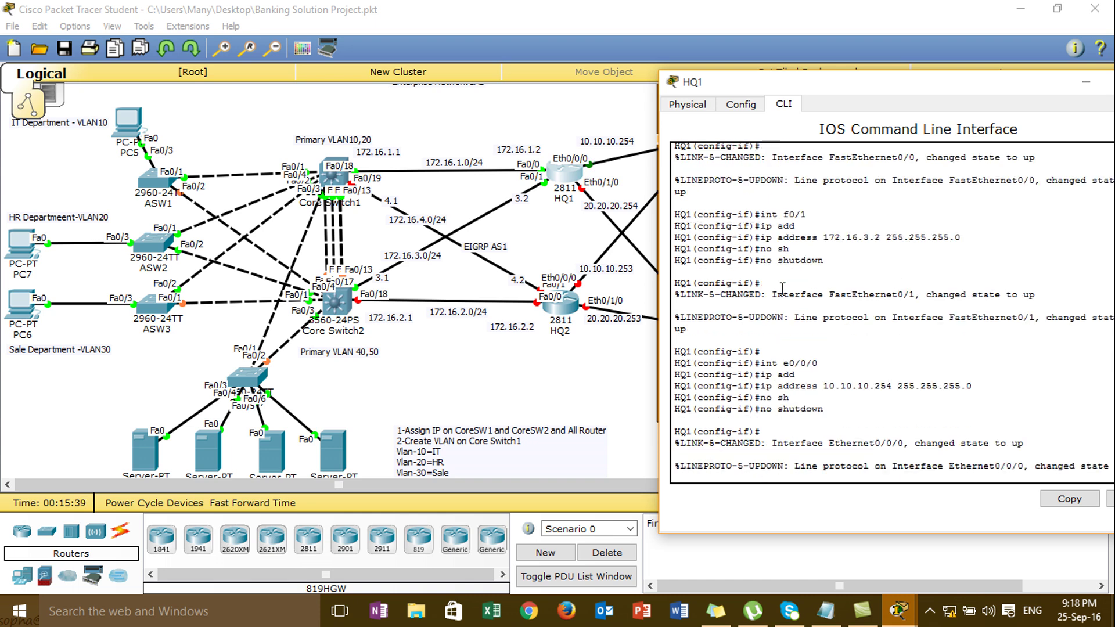
Configure interface e0/1/0 on HQ1 with IP address 20.20.20.254 and mask 255.255.255.0, and enable it with no shutdown.
{"action": "mouse_move", "coordinate": [716, 82]}
{"action": "left_mouse_down"}
{"action": "mouse_move", "coordinate": [801, 228]}
{"action": "mouse_move", "coordinate": [755, 218]}
{"action": "mouse_move", "coordinate": [702, 94]}
{"action": "left_mouse_up"}
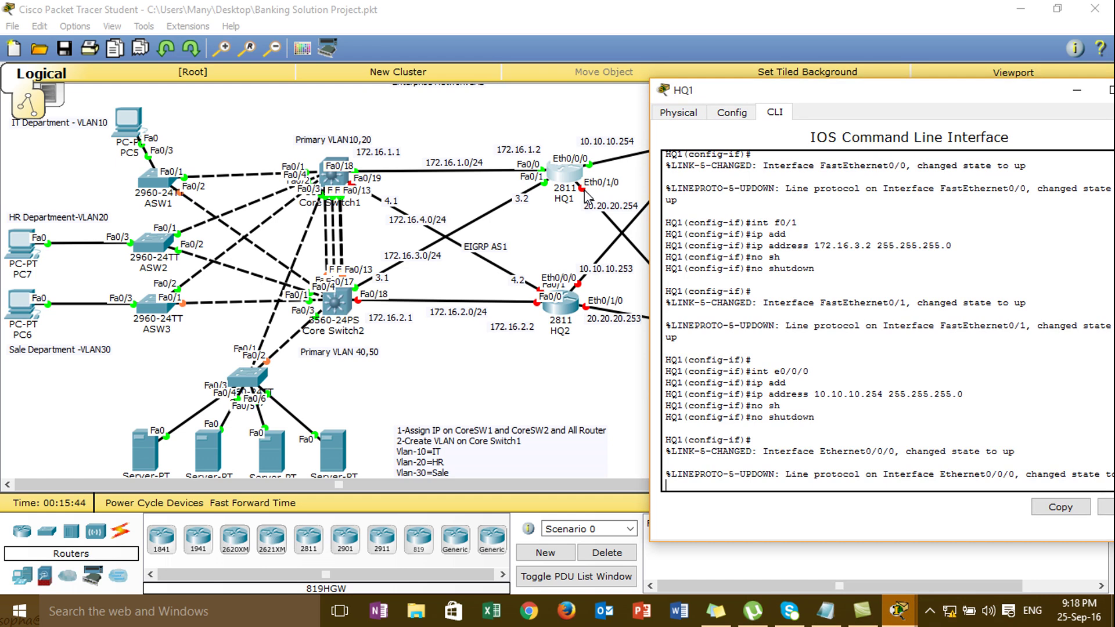
{"action": "left_click", "coordinate": [777, 282]}
{"action": "key", "text": "Return"}
{"action": "key", "text": "Return"}
{"action": "key", "text": "Return"}
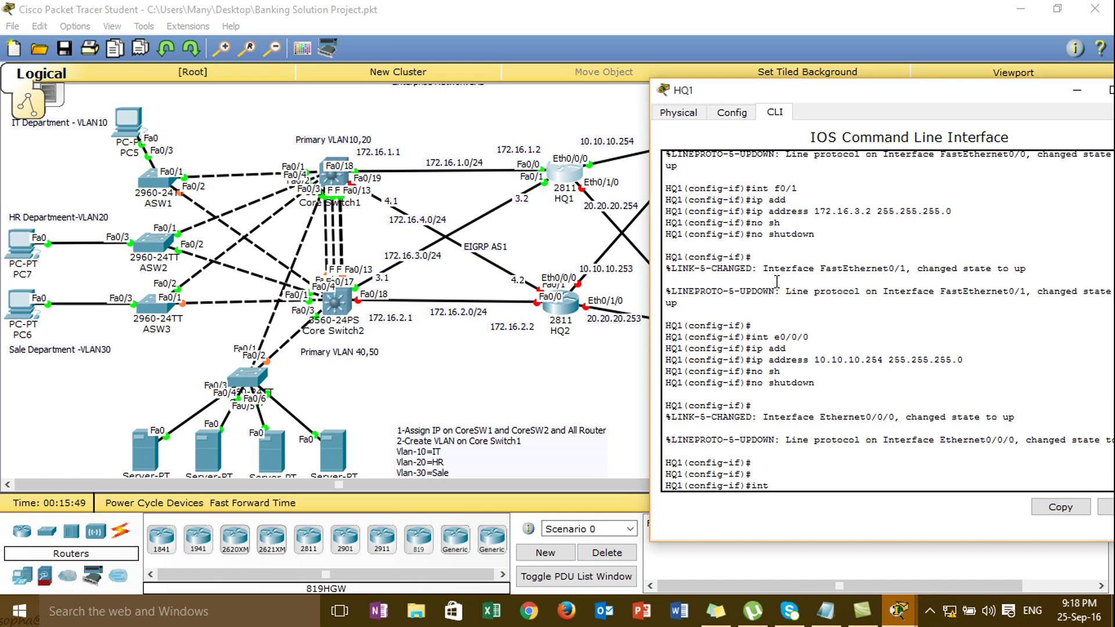
{"action": "type", "text": "int e0/1/0"}
{"action": "key", "text": "Return"}
{"action": "type", "text": "ip add"}
{"action": "key", "text": "Tab"}
{"action": "type", "text": "20.20."}
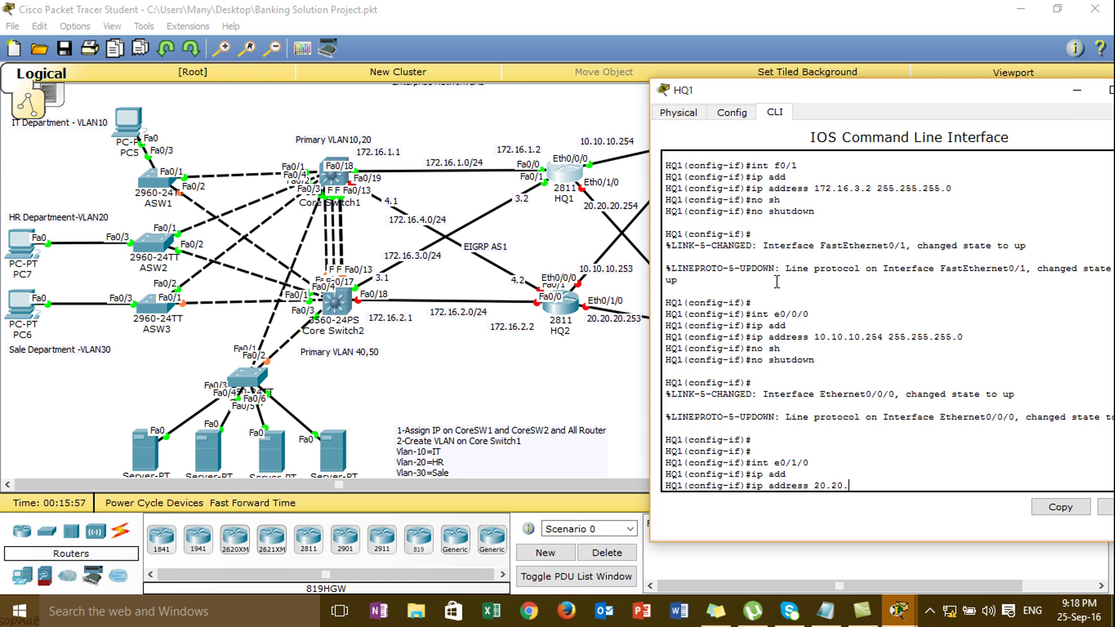
{"action": "type", "text": "20.254 255.255.255.0"}
{"action": "key", "text": "Return"}
{"action": "type", "text": "no sh"}
{"action": "key", "text": "Tab"}
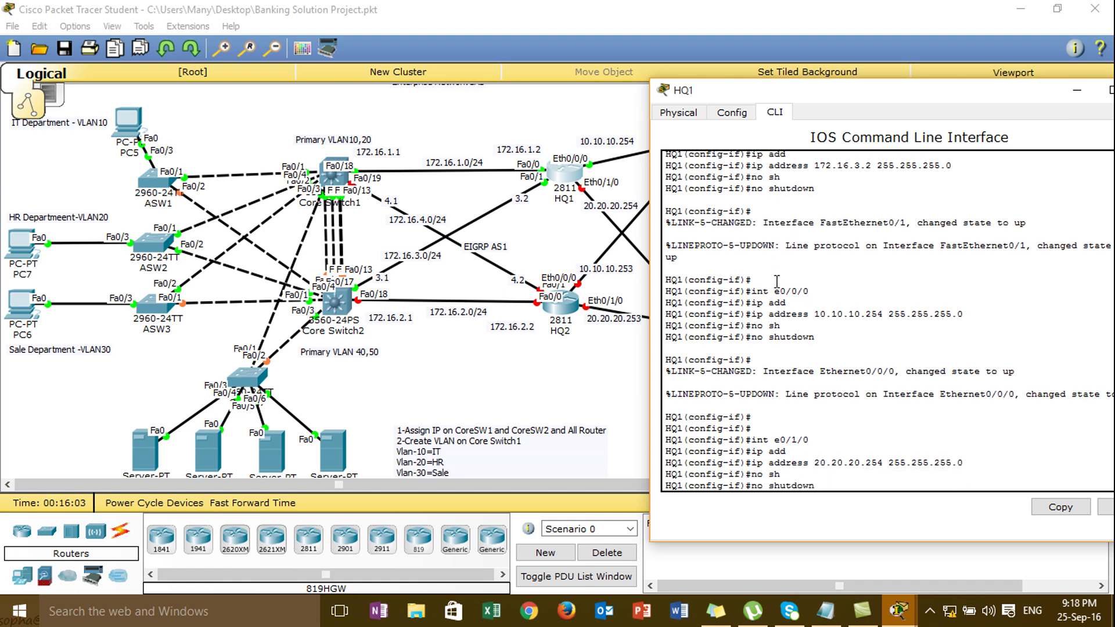
{"action": "key", "text": "Return"}
{"action": "key", "text": "Return"}
{"action": "key", "text": "Return"}
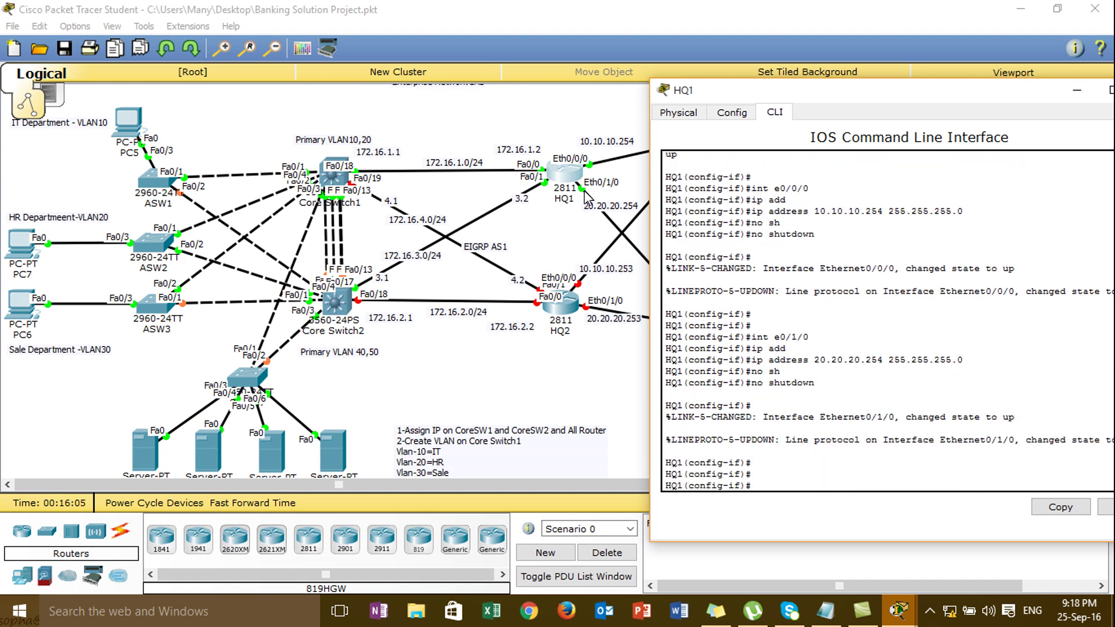
Close the HQ1 router's window and open the command line of router HQ2.
{"action": "left_click_drag", "start_coordinate": [734, 97], "coordinate": [675, 107]}
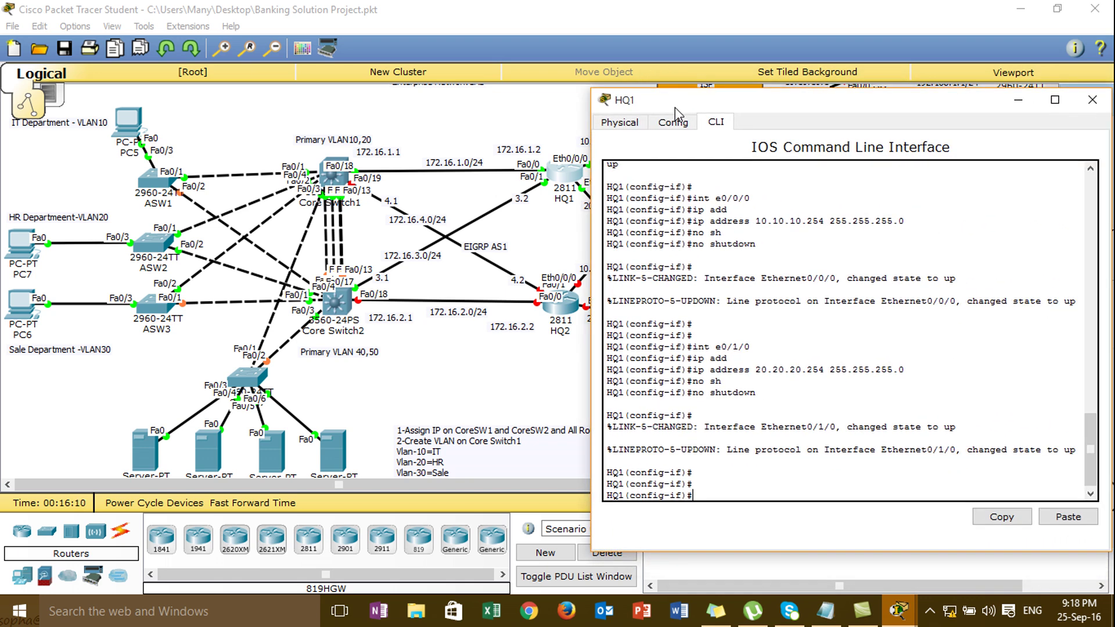
{"action": "left_click", "coordinate": [1091, 103]}
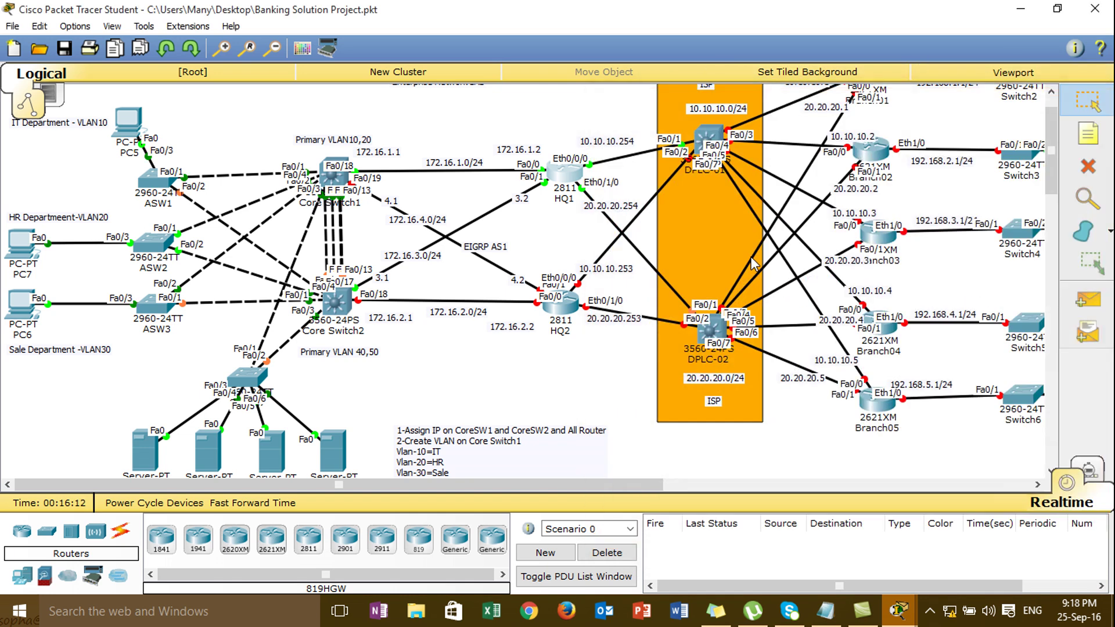
{"action": "left_click", "coordinate": [571, 320]}
{"action": "left_click_drag", "start_coordinate": [590, 116], "coordinate": [913, 76]}
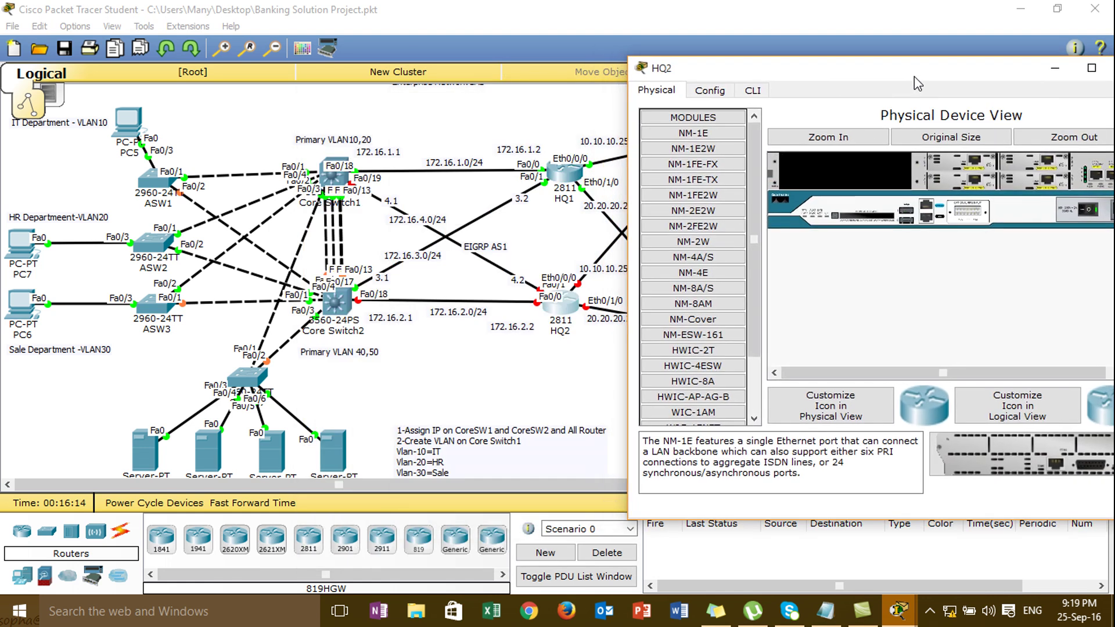
{"action": "left_click", "coordinate": [753, 92]}
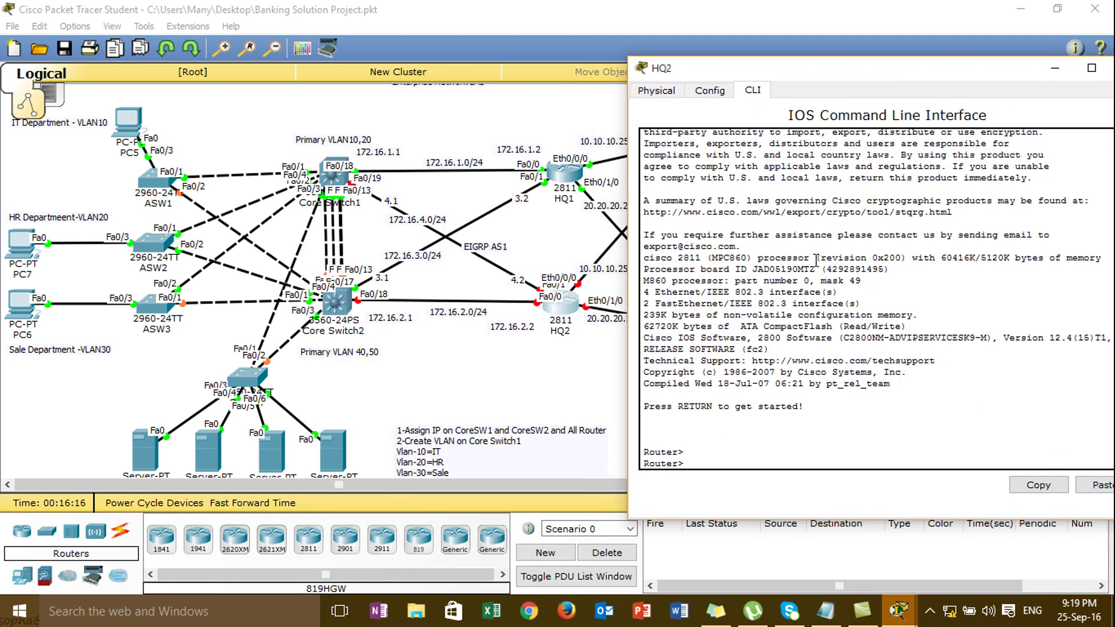
Enter privileged mode and then global configuration mode on the HQ2 router.
{"action": "type", "text": "en"}
{"action": "key", "text": "Tab"}
{"action": "key", "text": "Return"}
{"action": "type", "text": "conf"}
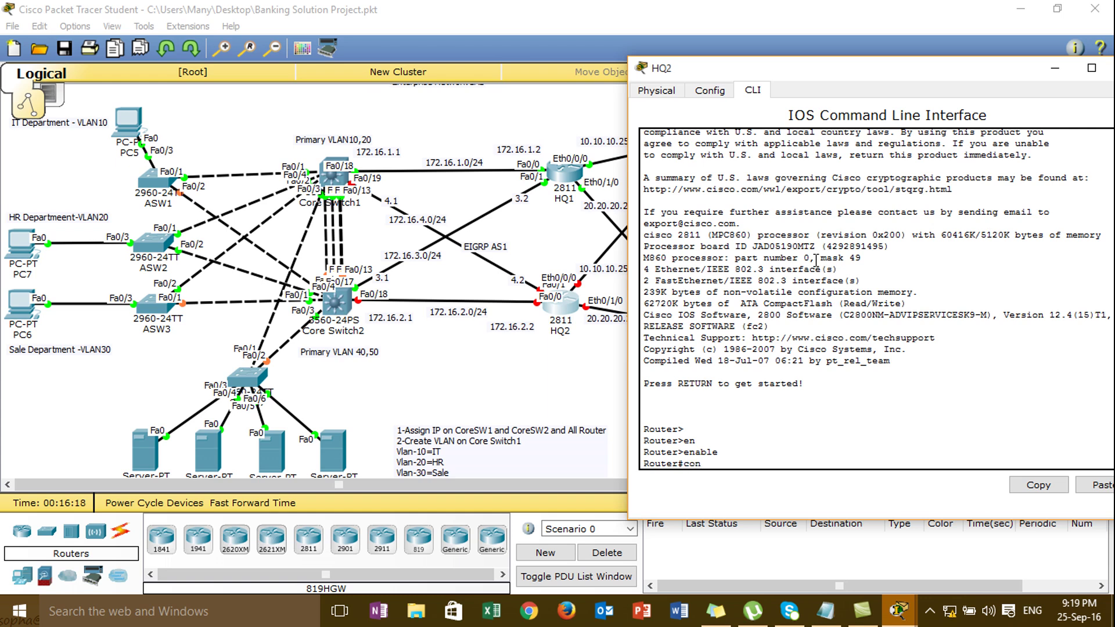
{"action": "key", "text": "Tab"}
{"action": "type", "text": "t"}
{"action": "key", "text": "Tab"}
{"action": "key", "text": "Return"}
Set the router's hostname to HQ2.
{"action": "type", "text": "hos"}
{"action": "key", "text": "Tab"}
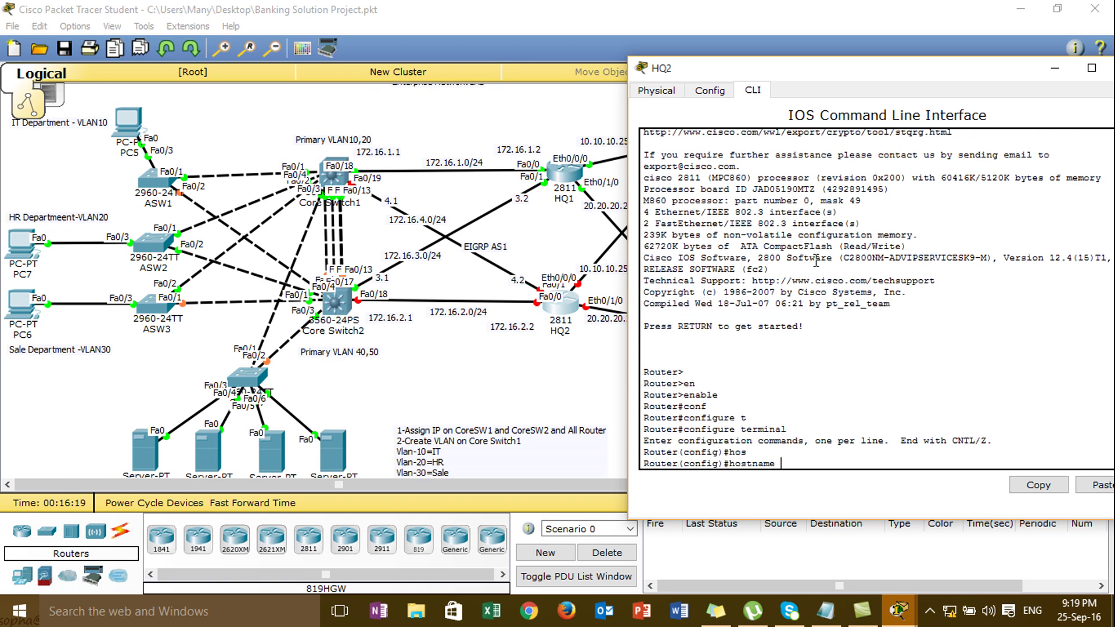
{"action": "type", "text": "HQ2"}
{"action": "key", "text": "Return"}
{"action": "key", "text": "Return"}
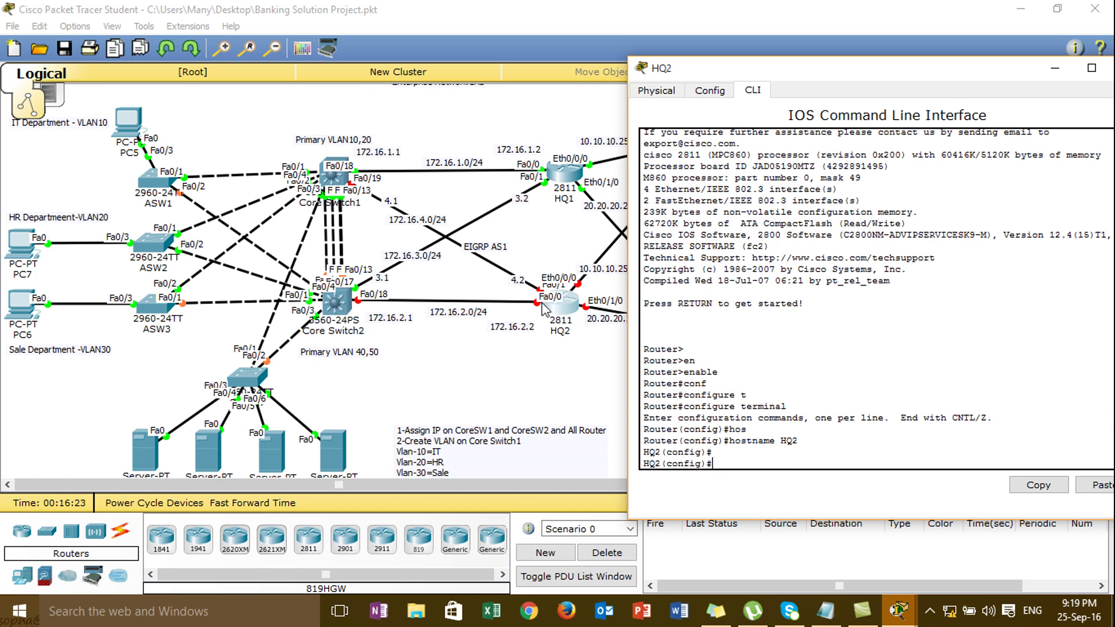
Configure interface f0/0 on HQ2 with IP address 172.16.2.2 and mask 255.255.255.0, and enable it with no shutdown.
{"action": "type", "text": "f0/0"}
{"action": "key", "text": "Return"}
{"action": "type", "text": "ip add"}
{"action": "key", "text": "Tab"}
{"action": "type", "text": "172."}
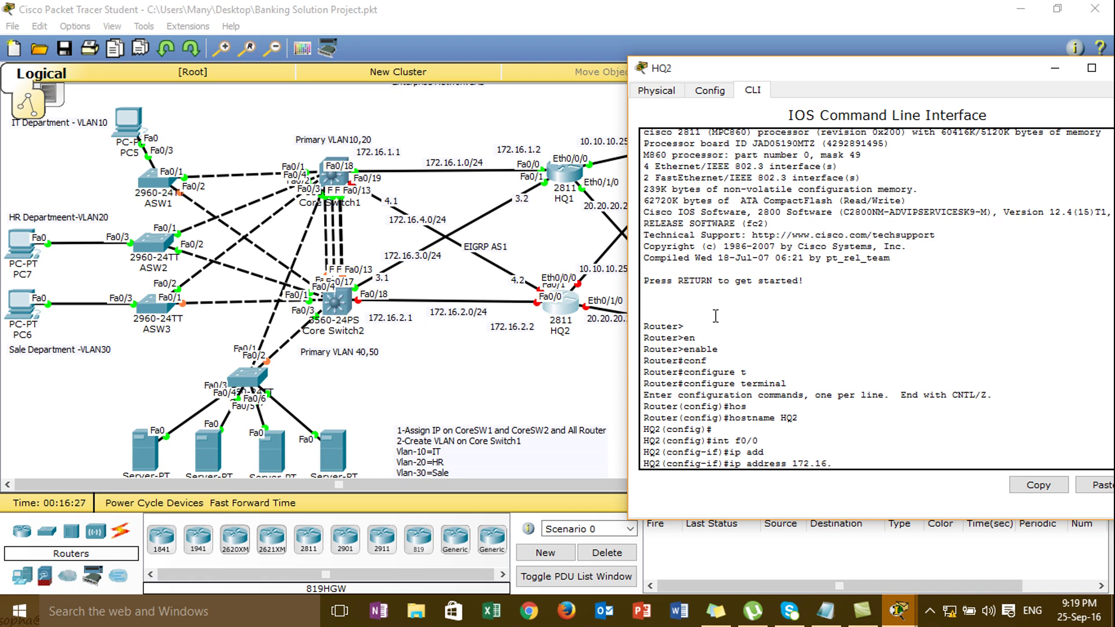
{"action": "type", "text": "16.2.2 255.255.255.0"}
{"action": "key", "text": "Return"}
{"action": "type", "text": "no sh"}
{"action": "key", "text": "Tab"}
{"action": "key", "text": "Return"}
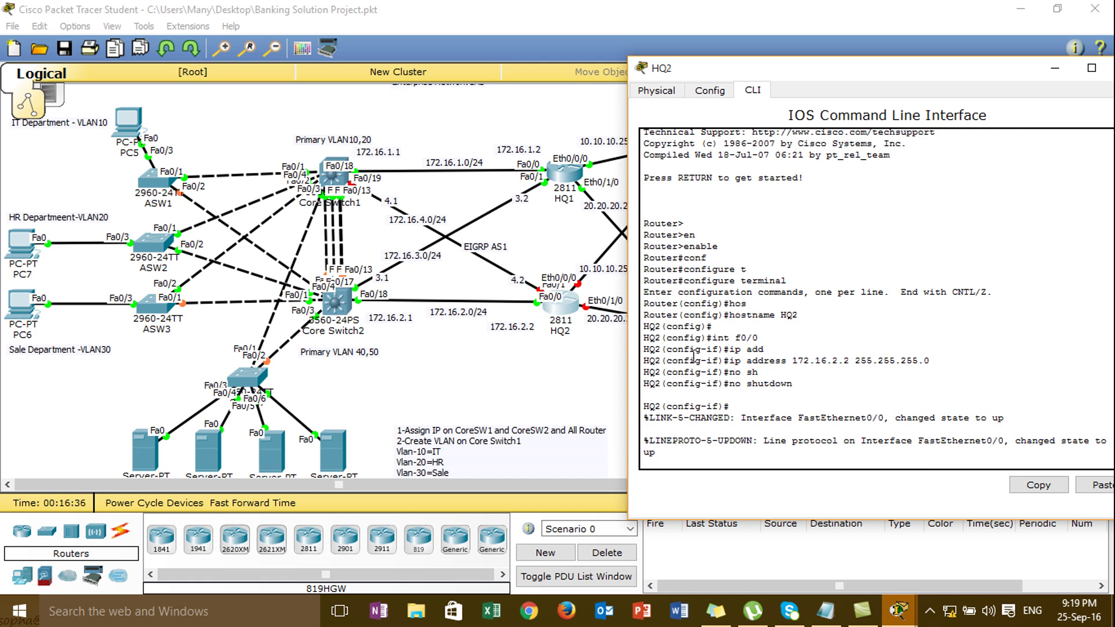
Configure interface f0/1 on HQ2 with IP address 172.16.4.2 and mask 255.255.255.0, and enable it with no shutdown.
{"action": "key", "text": "Return"}
{"action": "key", "text": "Return"}
{"action": "type", "text": "int f0"}
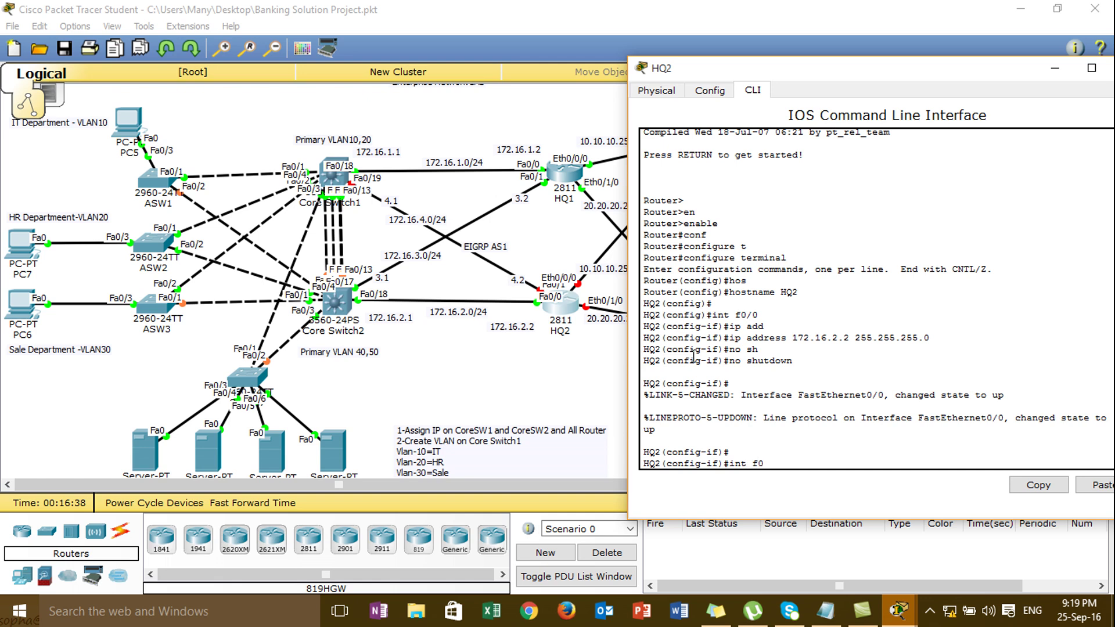
{"action": "type", "text": "/1"}
{"action": "key", "text": "Return"}
{"action": "type", "text": "ip add"}
{"action": "key", "text": "Tab"}
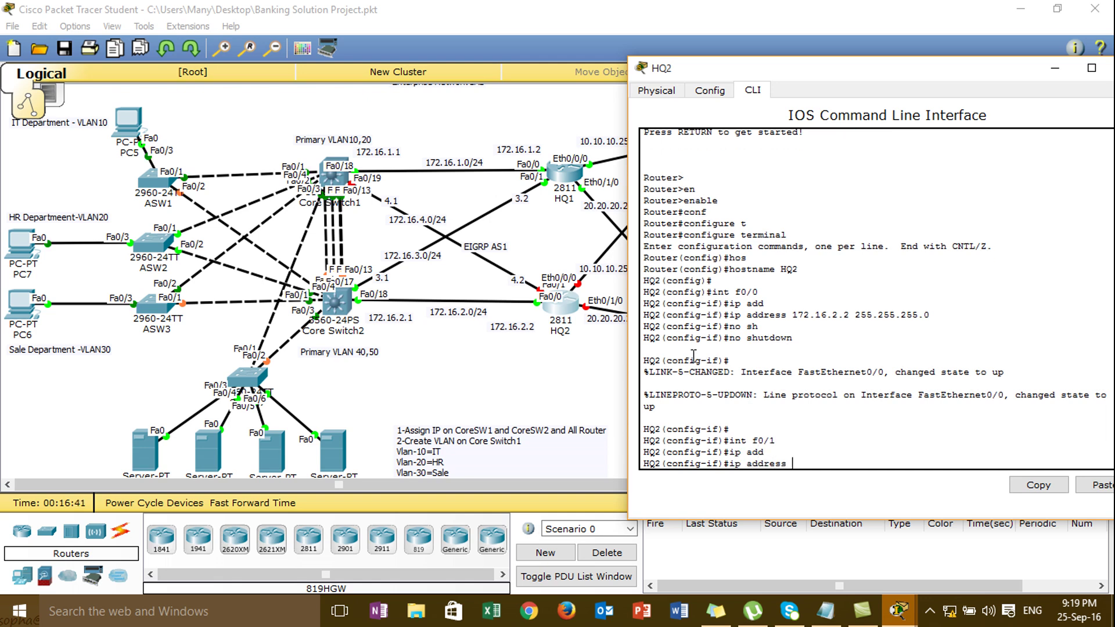
{"action": "type", "text": "172."}
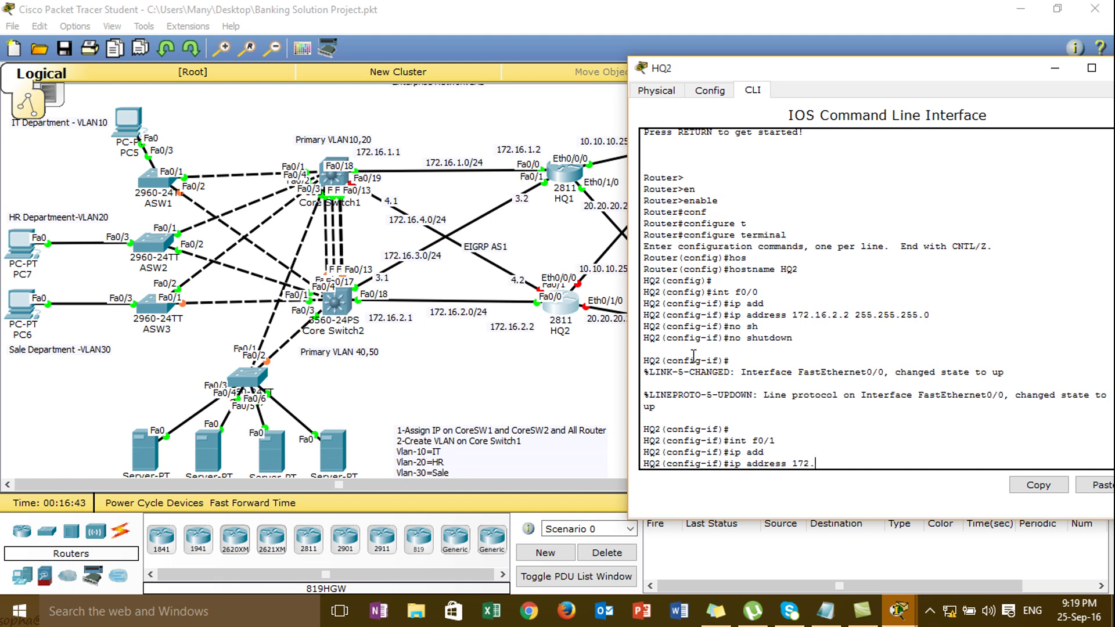
{"action": "type", "text": "16.4.2 255.255.255.0"}
{"action": "key", "text": "Return"}
{"action": "type", "text": "no sh"}
{"action": "key", "text": "Tab"}
{"action": "key", "text": "Return"}
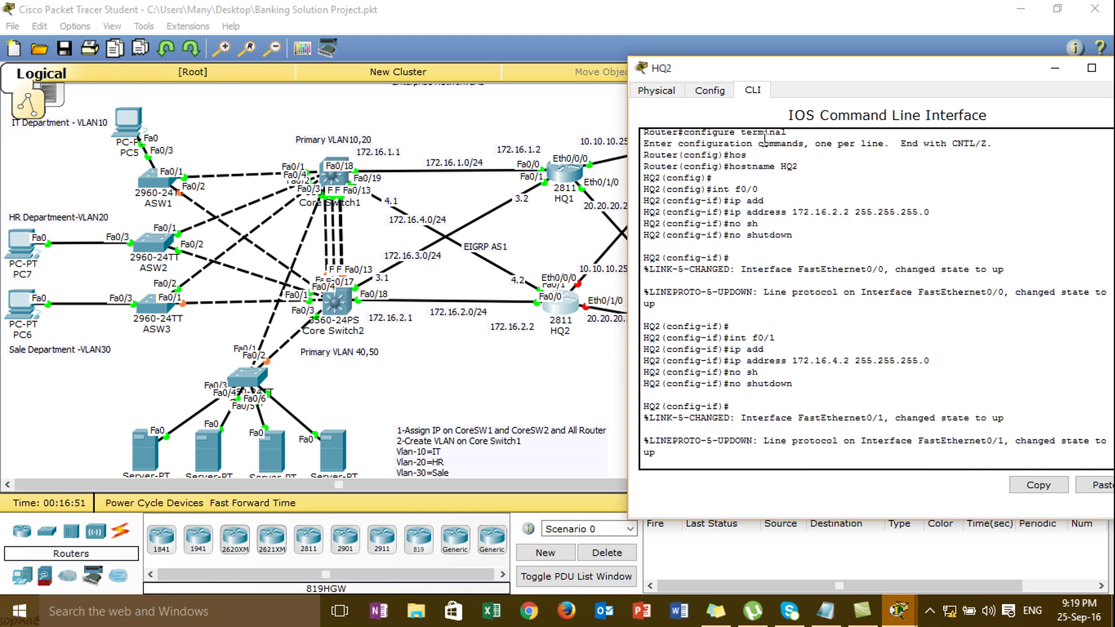
Configure interface e0/0/0 on HQ2 with IP address 10.10.10.253 and mask 255.255.255.0, and enable it with no shutdown.
{"action": "left_click_drag", "start_coordinate": [771, 72], "coordinate": [829, 69]}
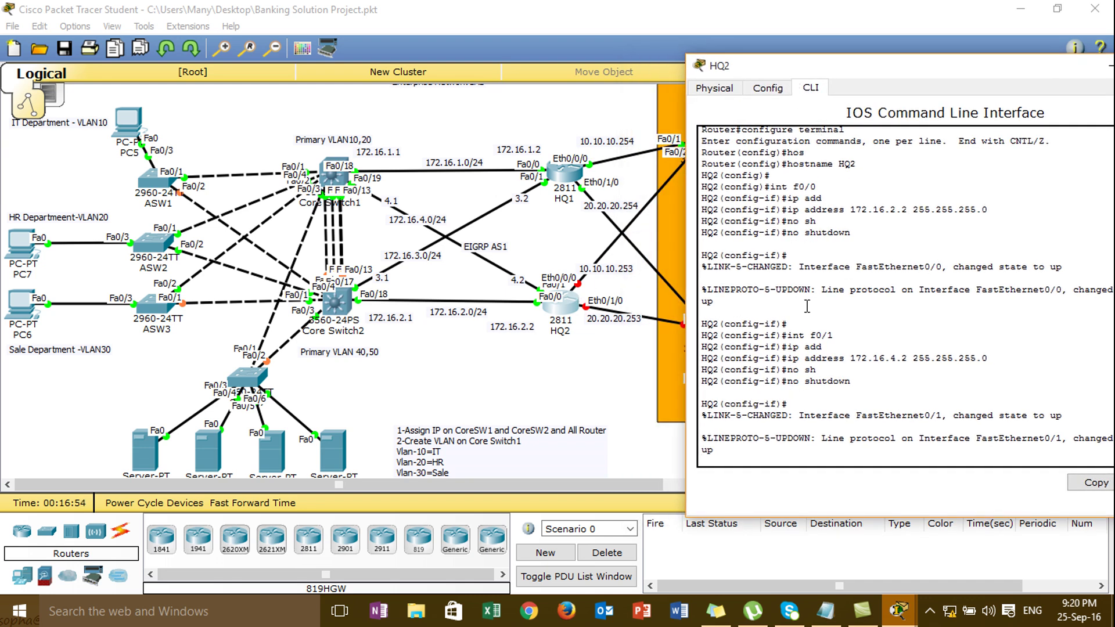
{"action": "key", "text": "Return"}
{"action": "key", "text": "Return"}
{"action": "type", "text": "int "}
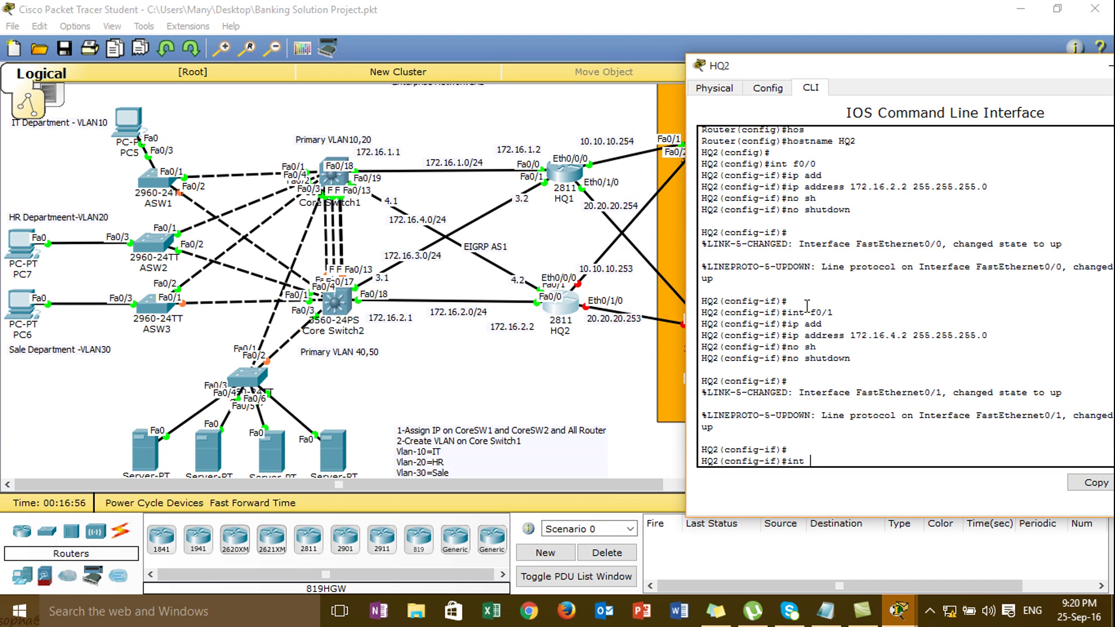
{"action": "type", "text": "e0/0/0"}
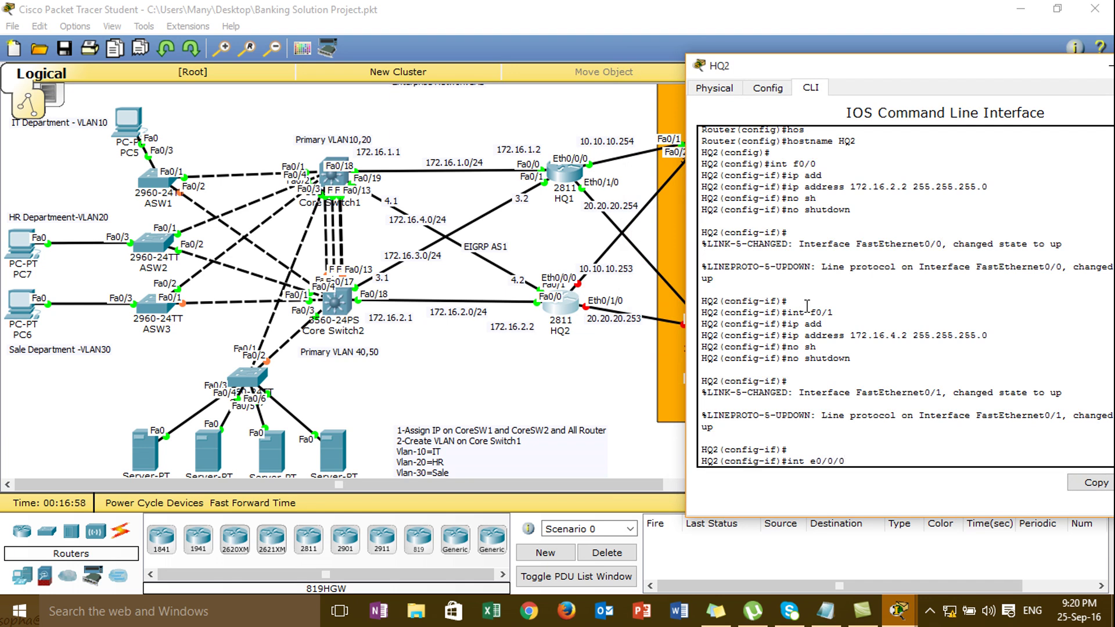
{"action": "key", "text": "Return"}
{"action": "type", "text": "ip add"}
{"action": "key", "text": "Tab"}
{"action": "type", "text": "10.10.10"}
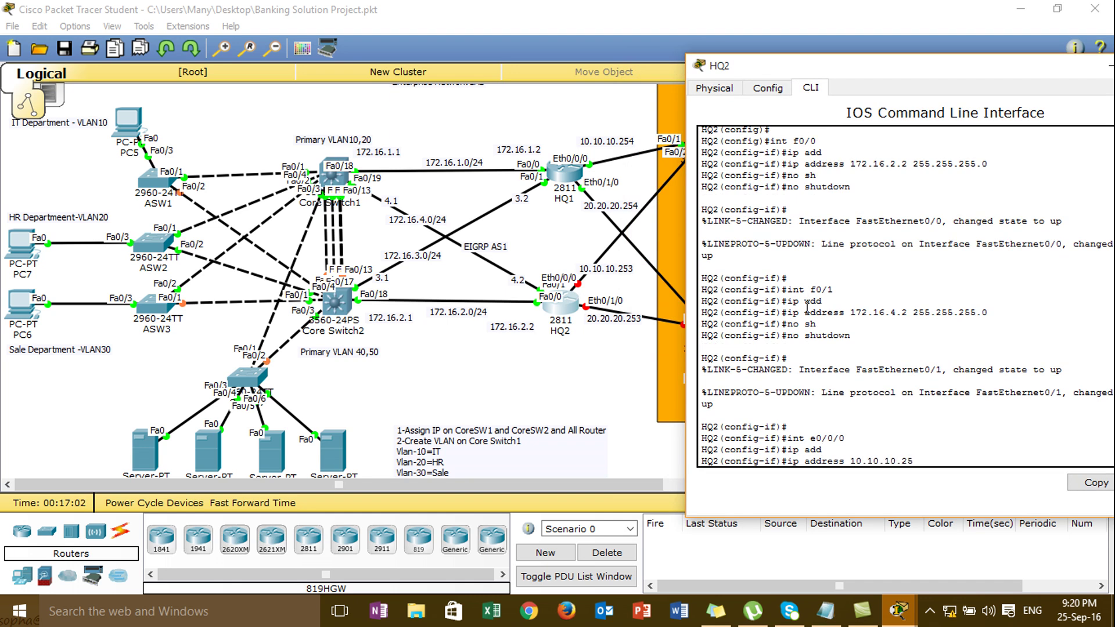
{"action": "type", "text": ".253 255.255.255.0"}
{"action": "key", "text": "Return"}
{"action": "type", "text": "no sh"}
{"action": "key", "text": "Tab"}
{"action": "key", "text": "Return"}
{"action": "key", "text": "Return"}
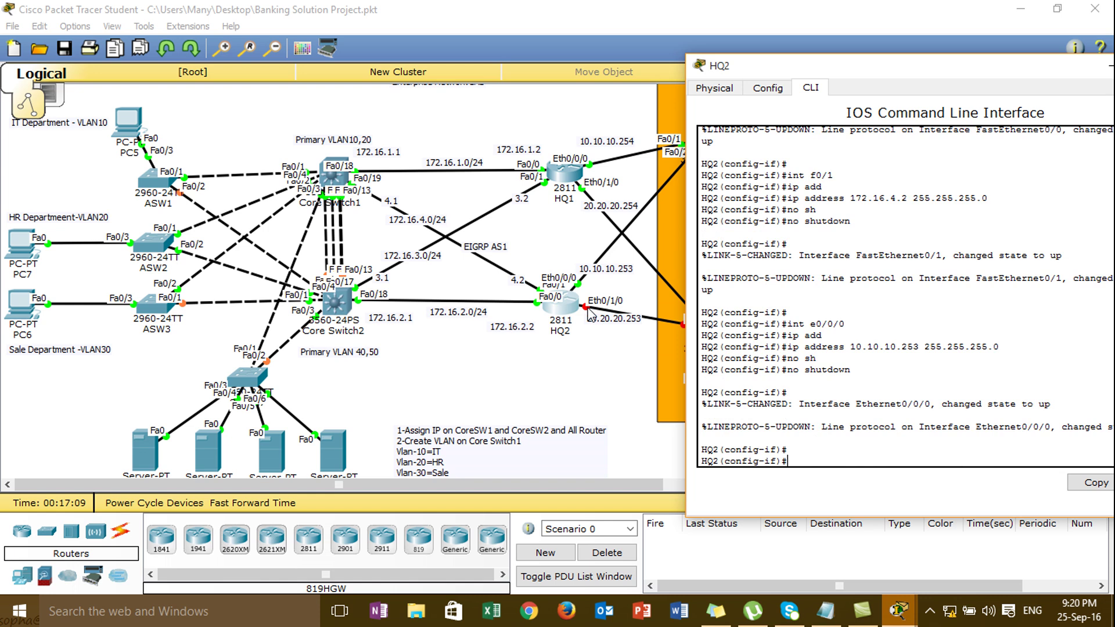
Try to enter interface configuration on HQ2 with the command int 0/1/0.
{"action": "type", "text": "int 0/1/0"}
{"action": "key", "text": "Return"}
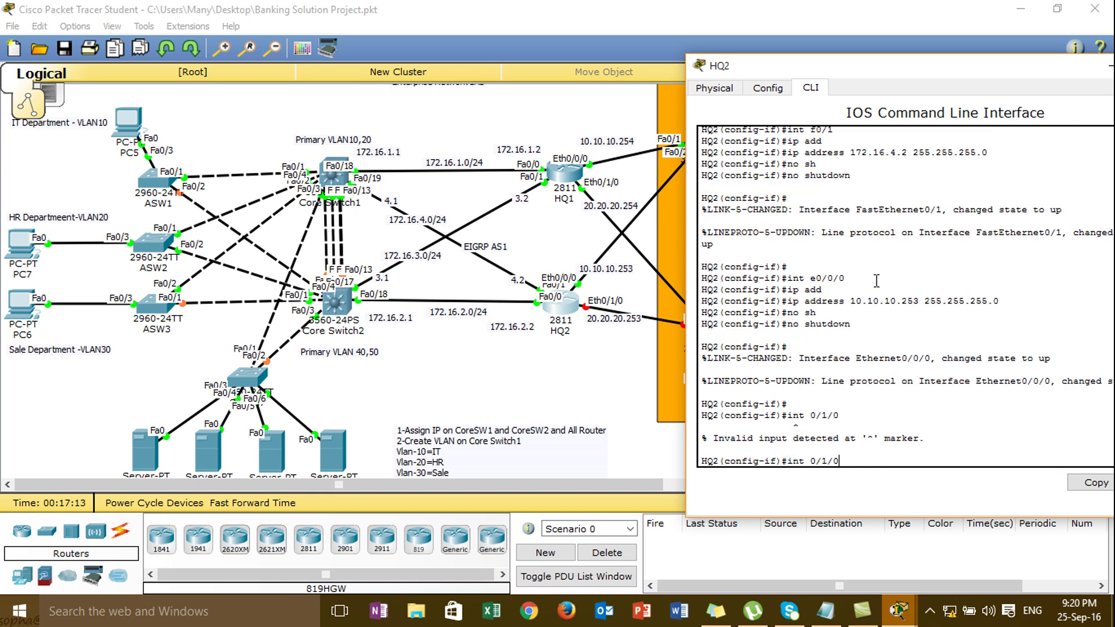